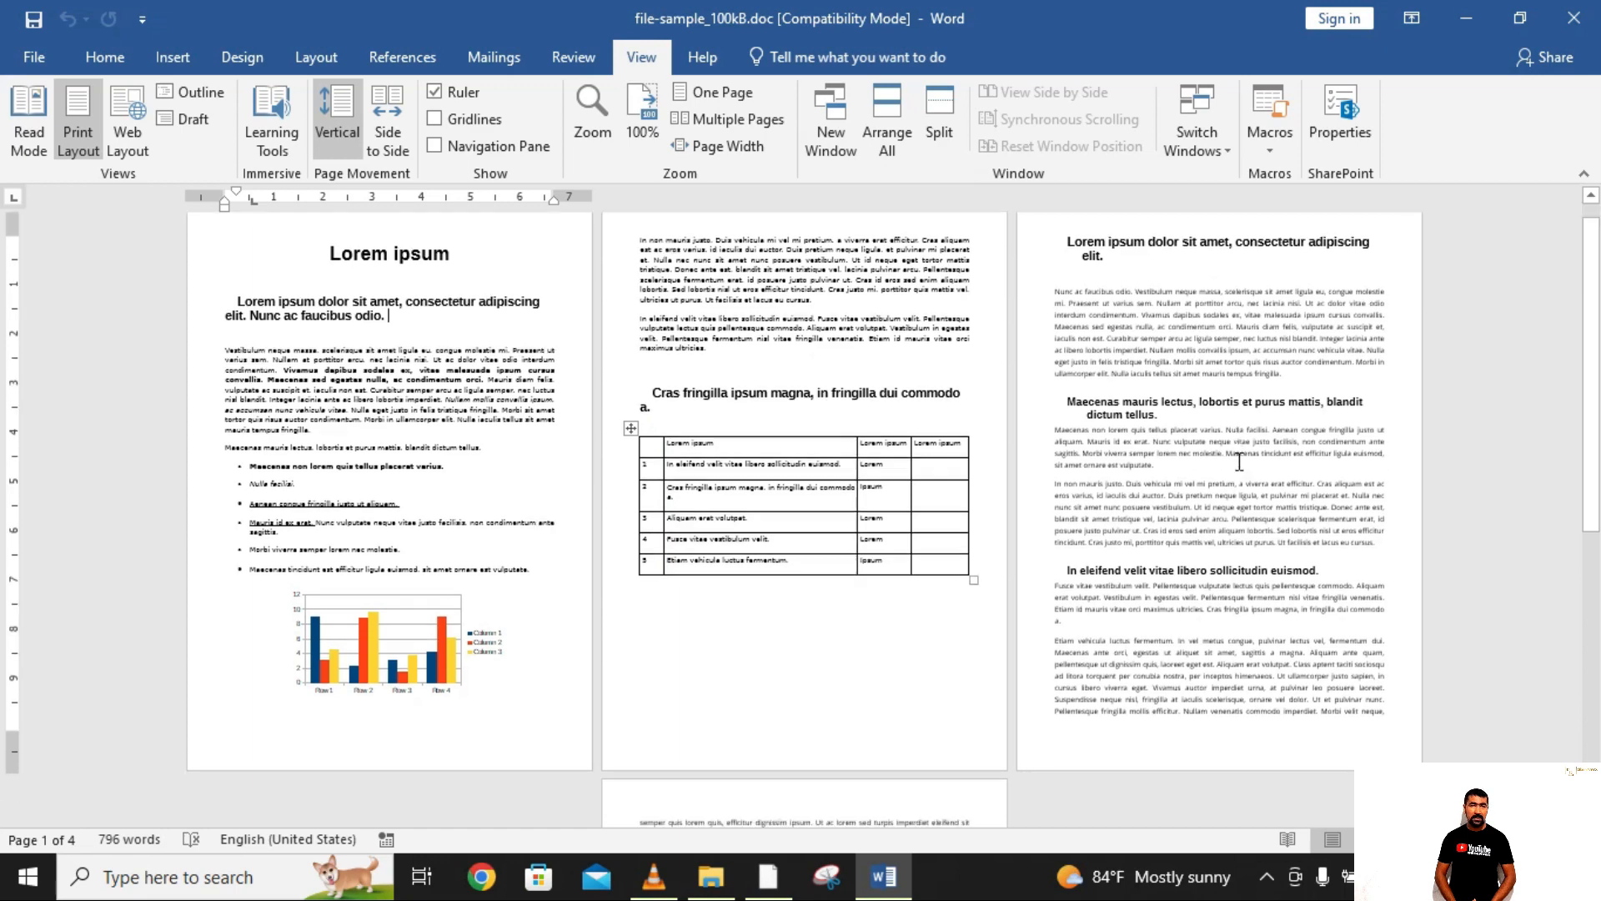
Step: Change the page orientation of the whole document to Landscape and review the resulting pages
{"action": "scroll", "coordinate": [1239, 461], "scroll_direction": "up", "scroll_amount": 8}
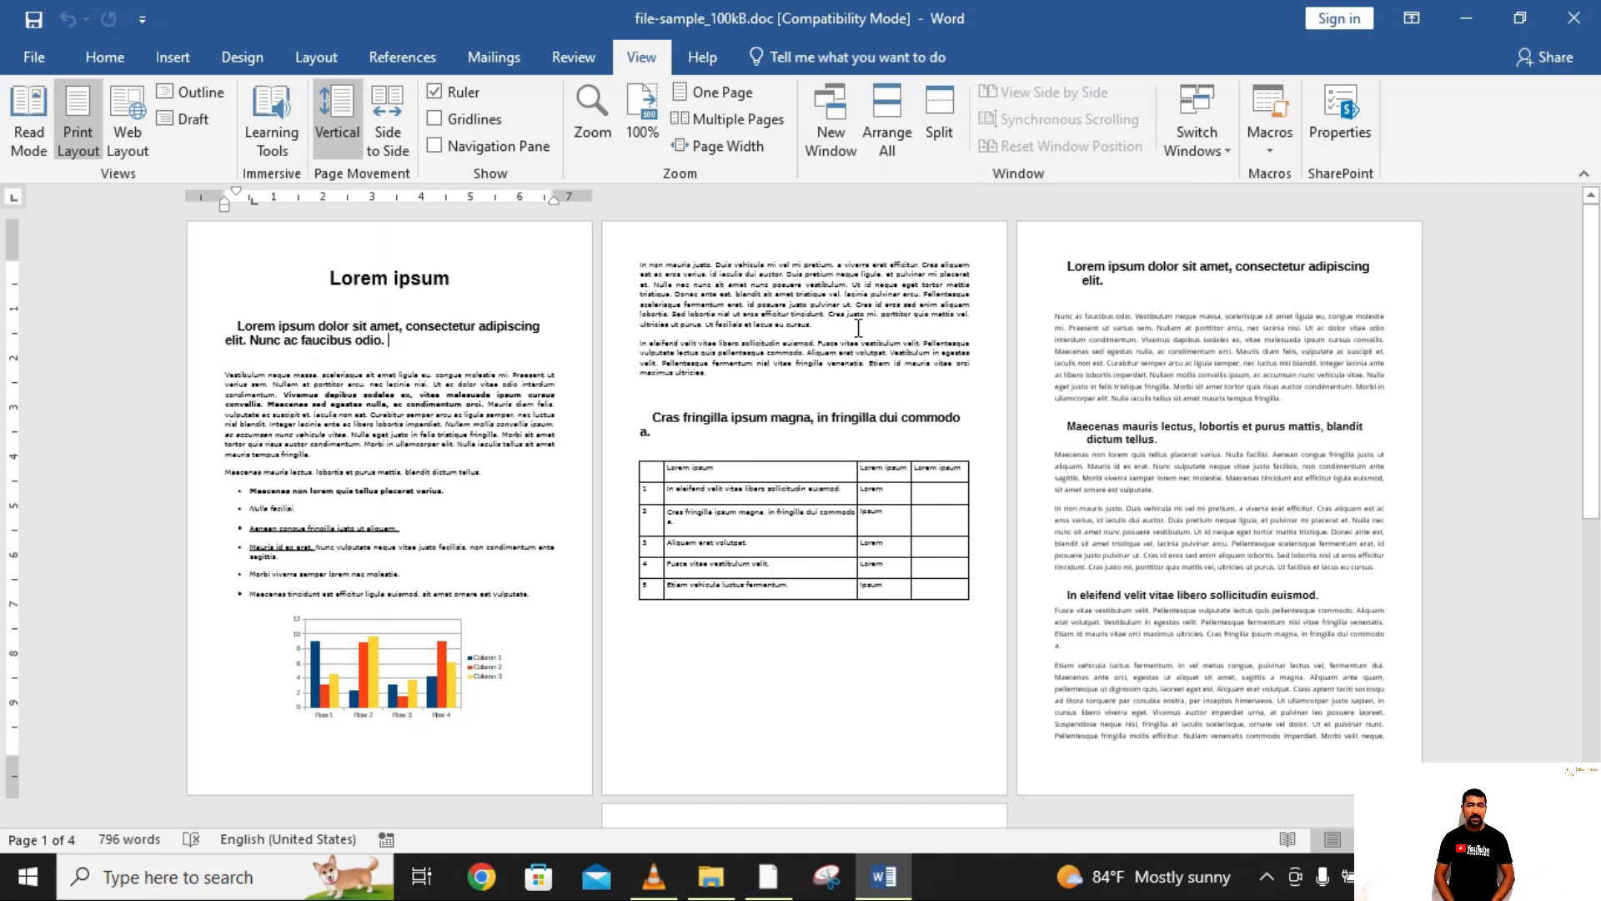
{"action": "left_click", "coordinate": [942, 536]}
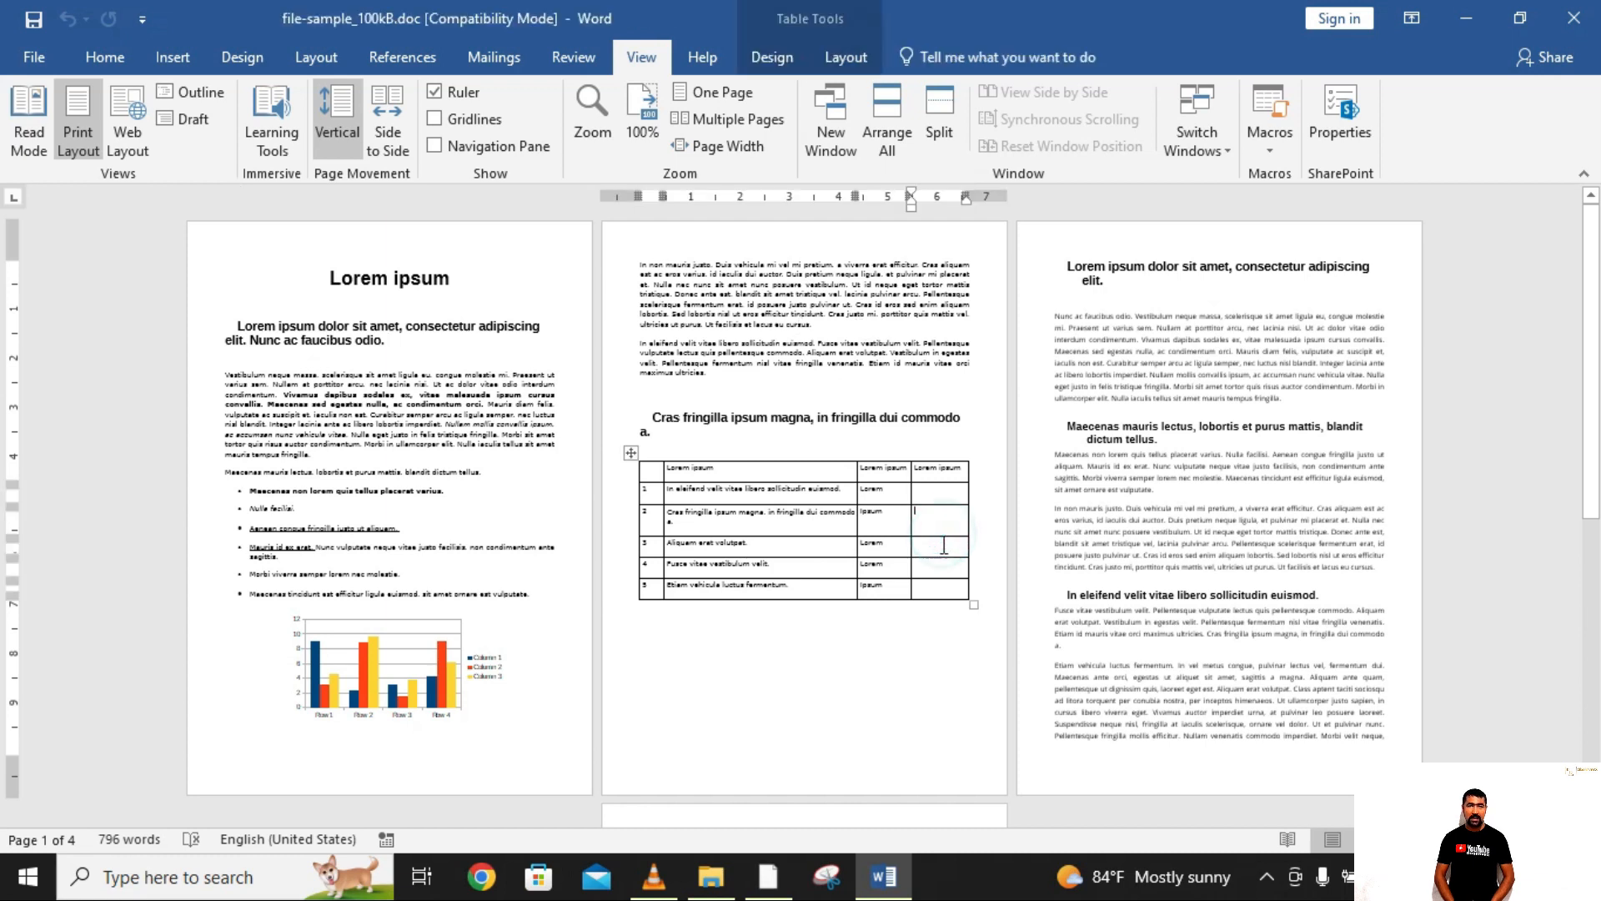
{"action": "left_click", "coordinate": [837, 239]}
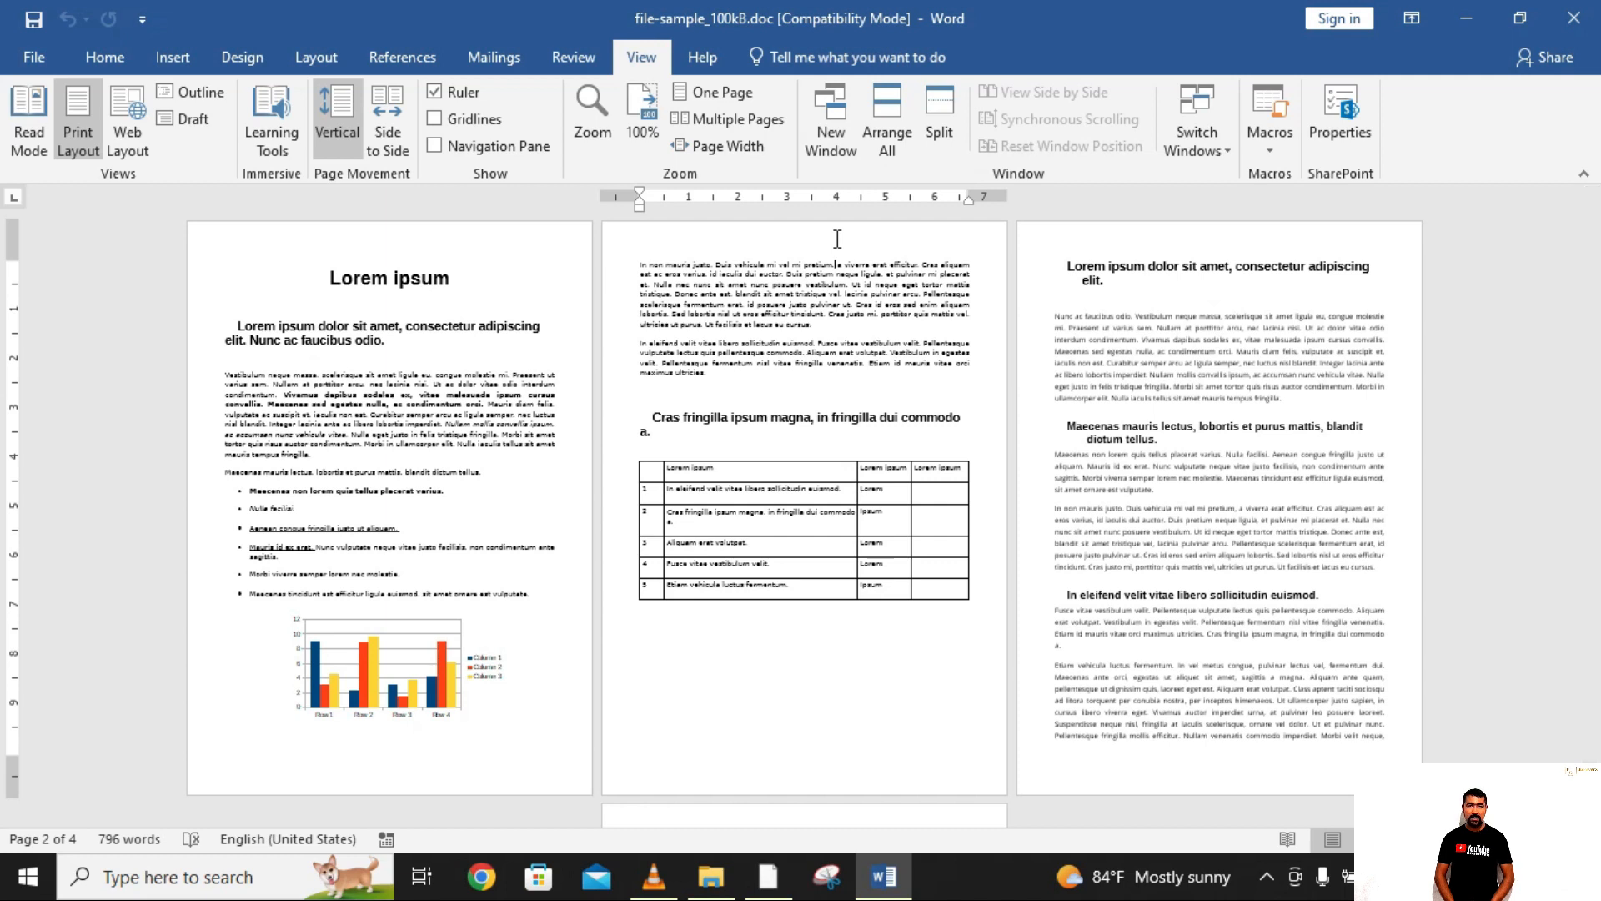
{"action": "left_click", "coordinate": [328, 58]}
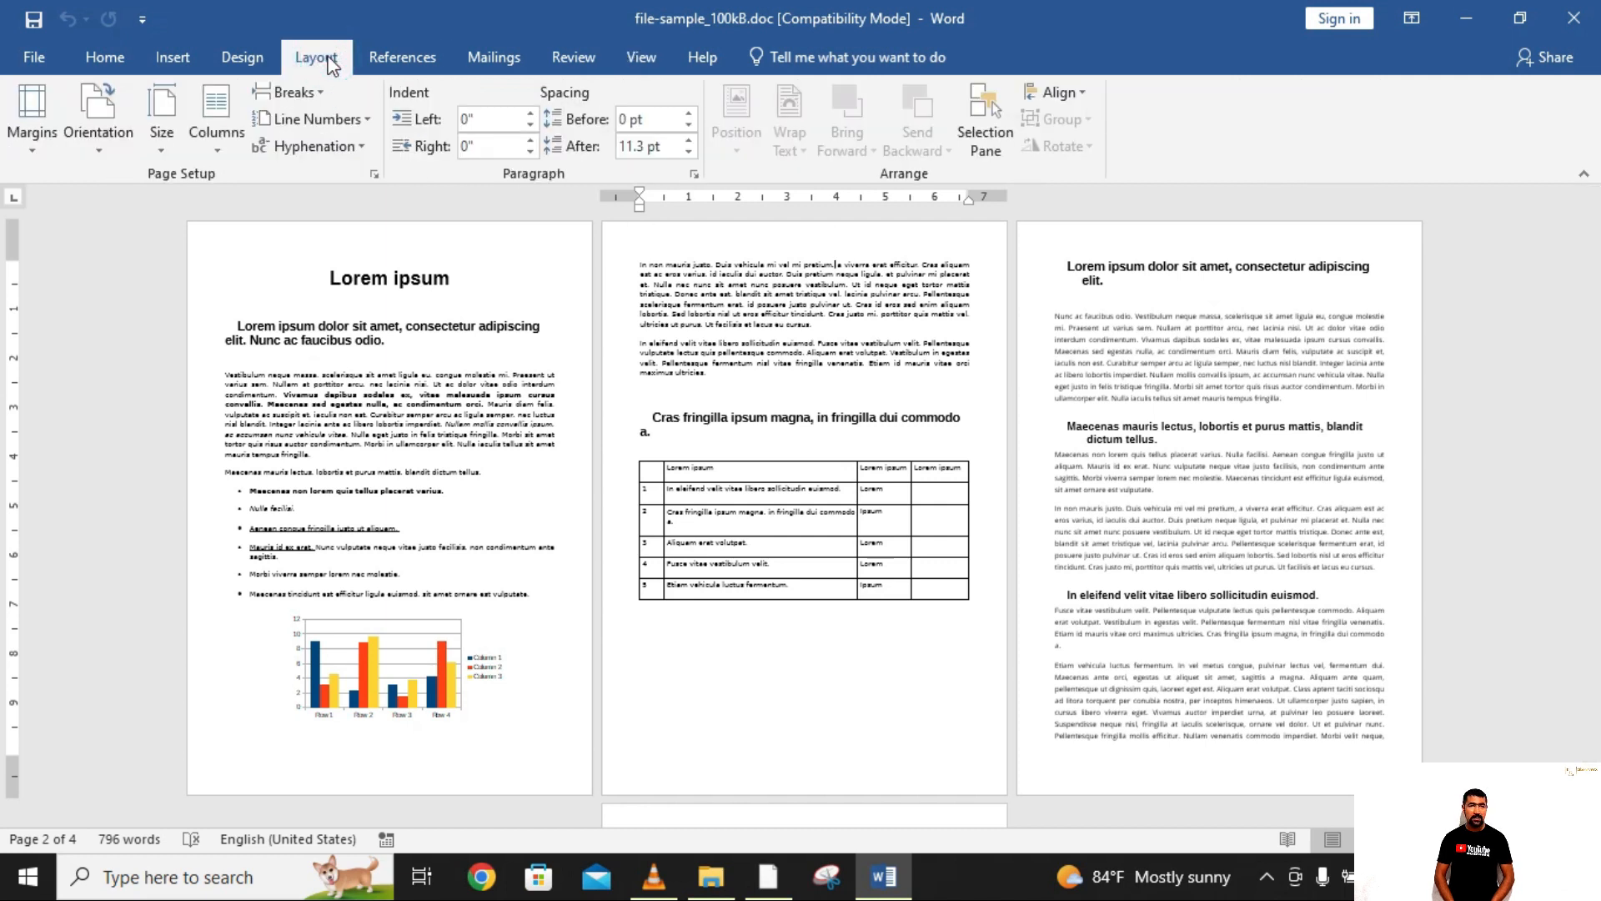
{"action": "left_click", "coordinate": [95, 153]}
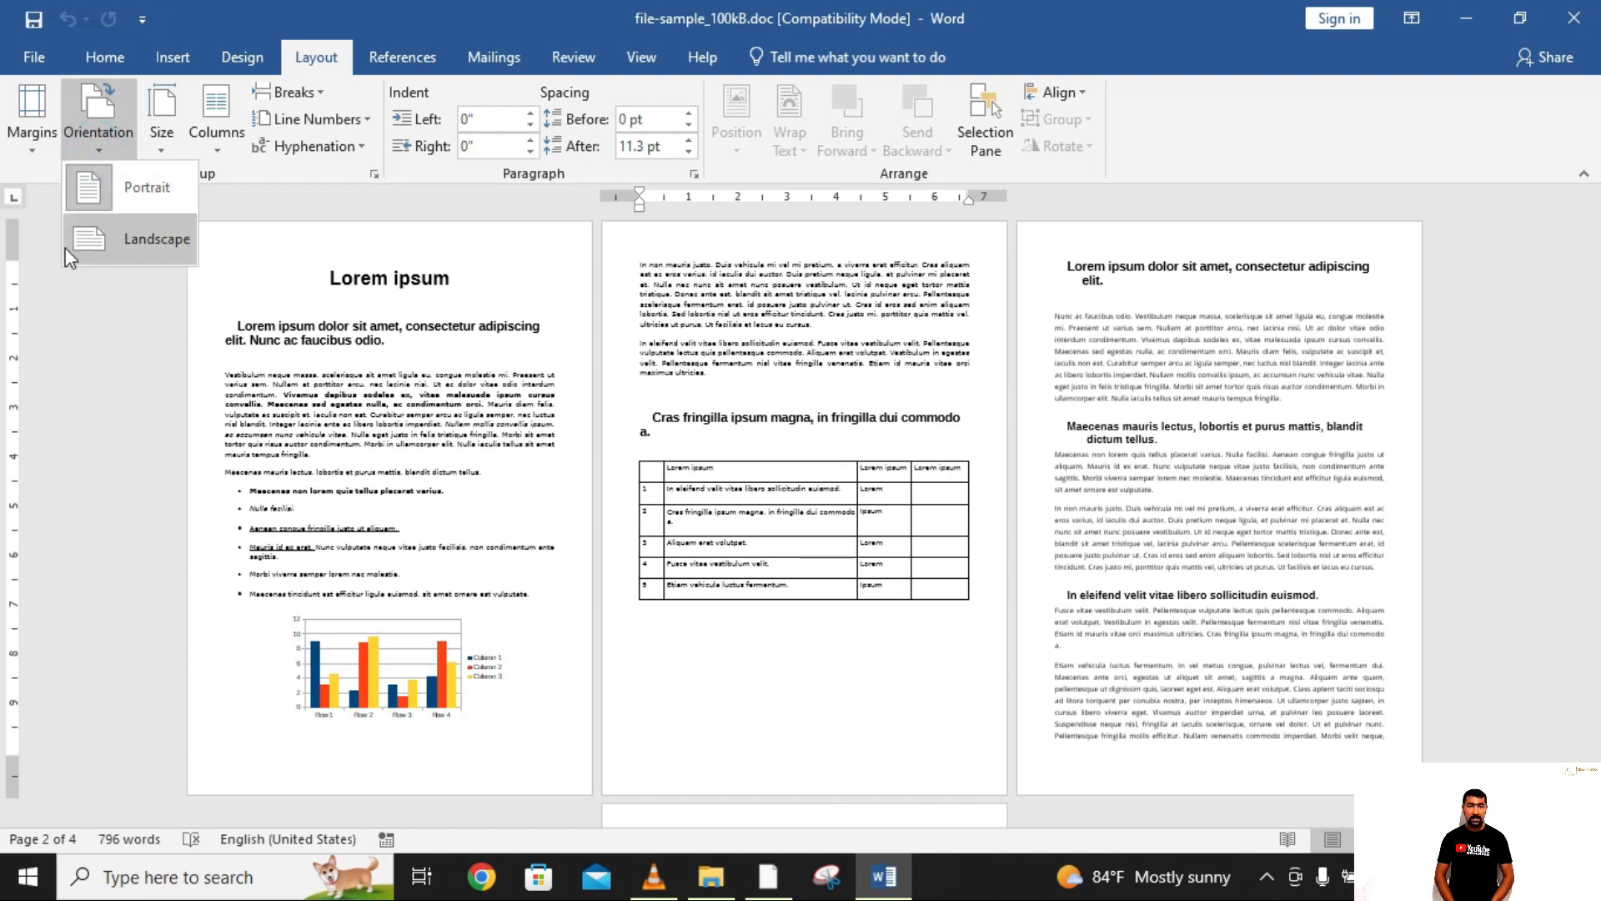
{"action": "left_click", "coordinate": [157, 241]}
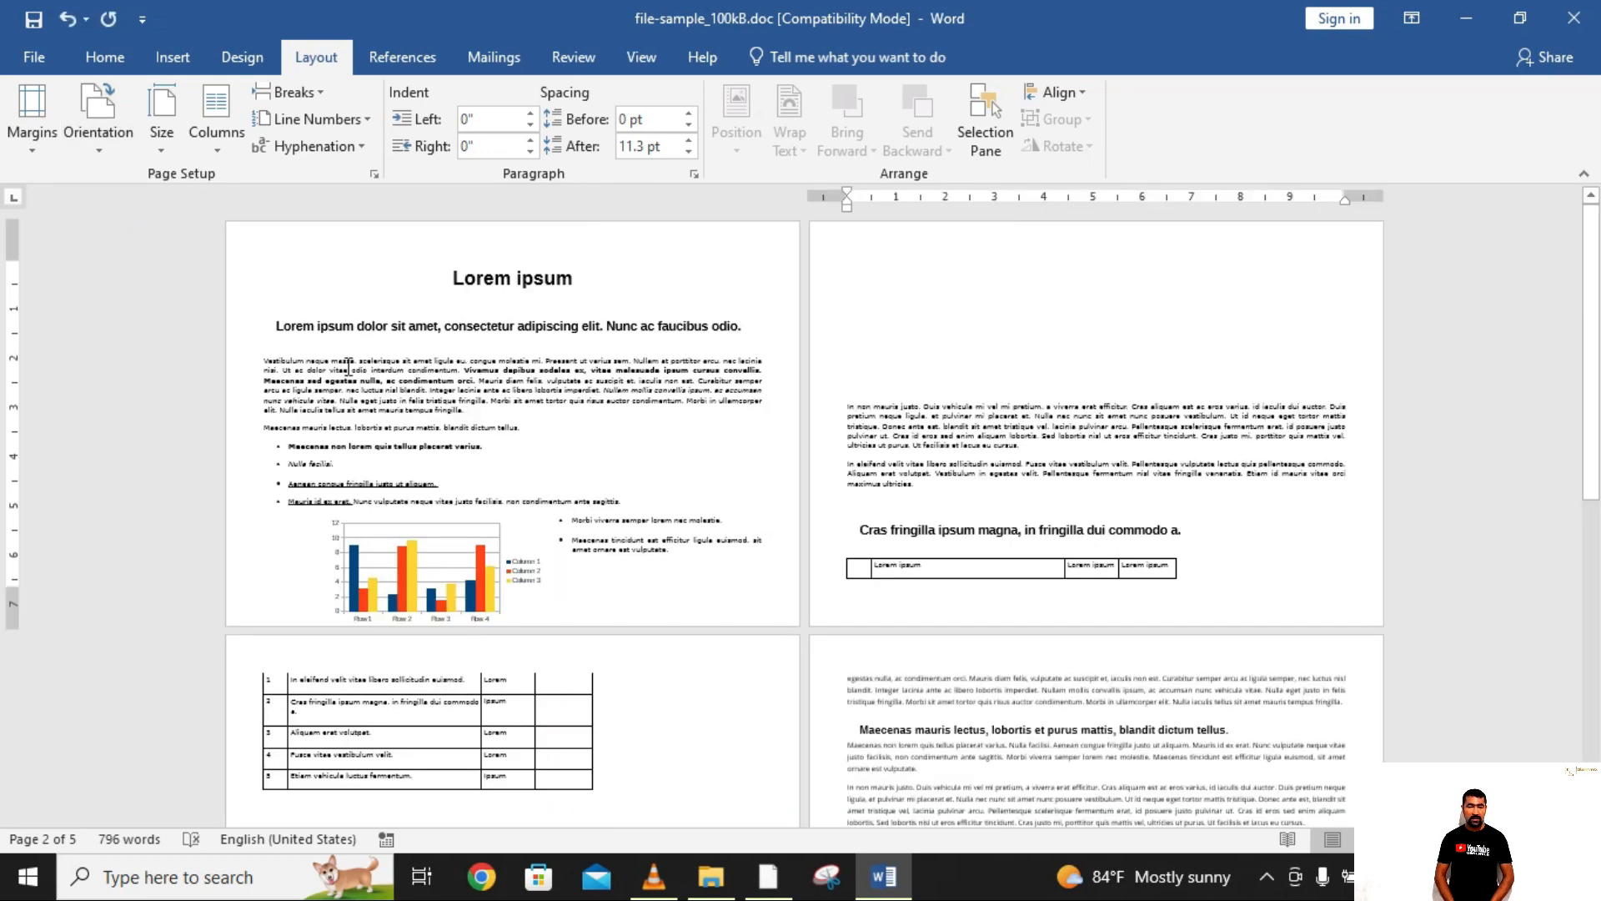
{"action": "scroll", "coordinate": [1259, 465], "scroll_direction": "down", "scroll_amount": 5}
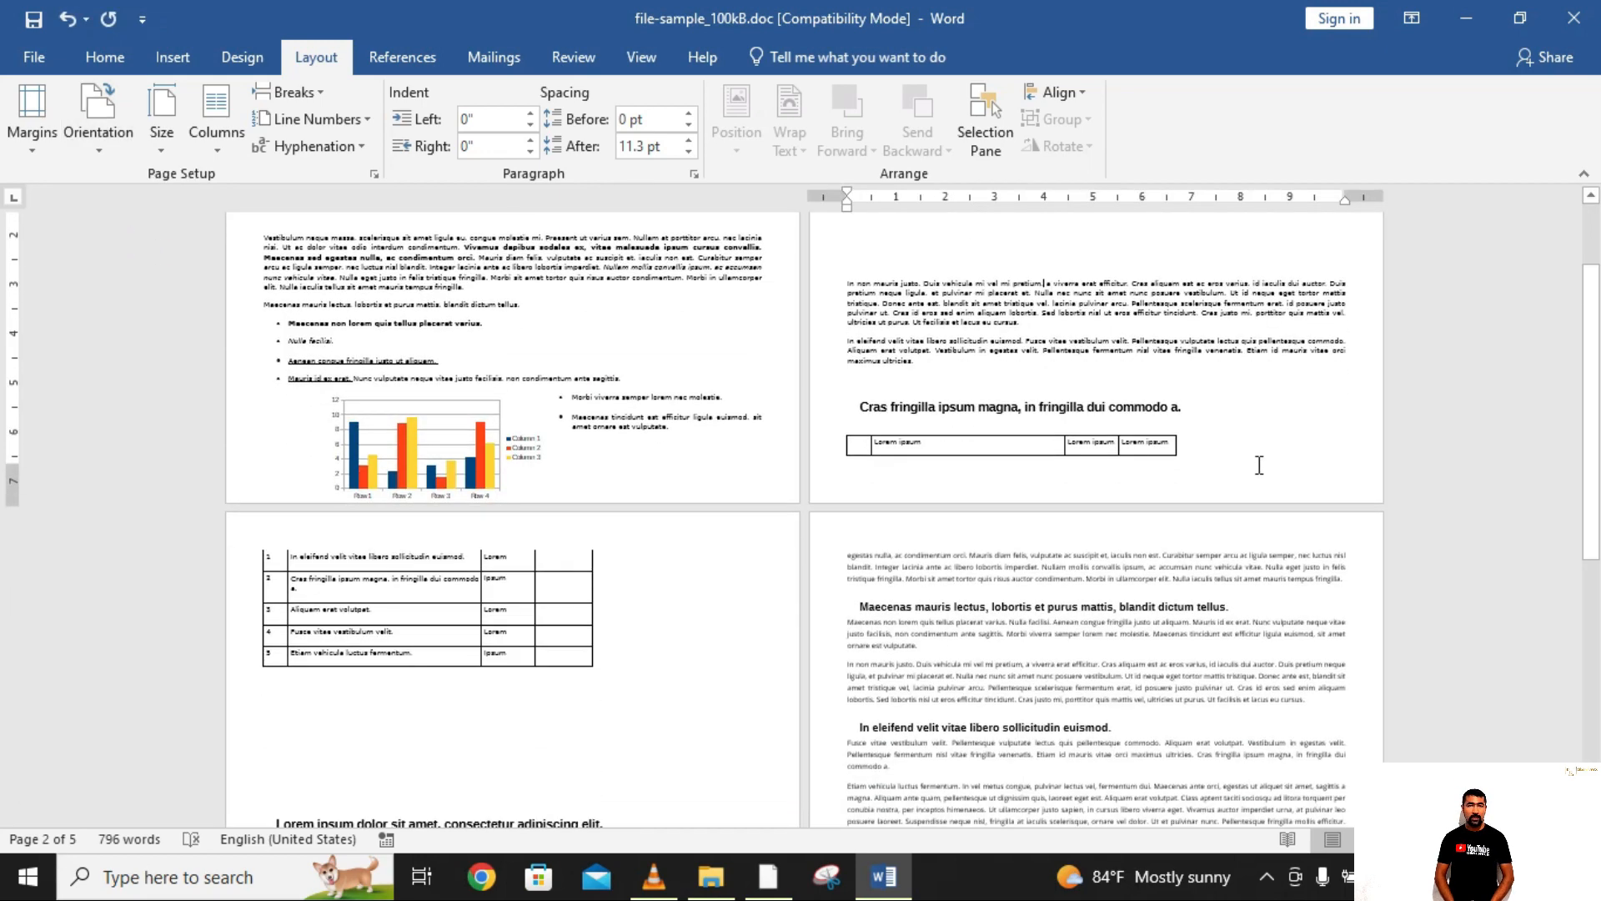
{"action": "scroll", "coordinate": [1259, 465], "scroll_direction": "down", "scroll_amount": 3}
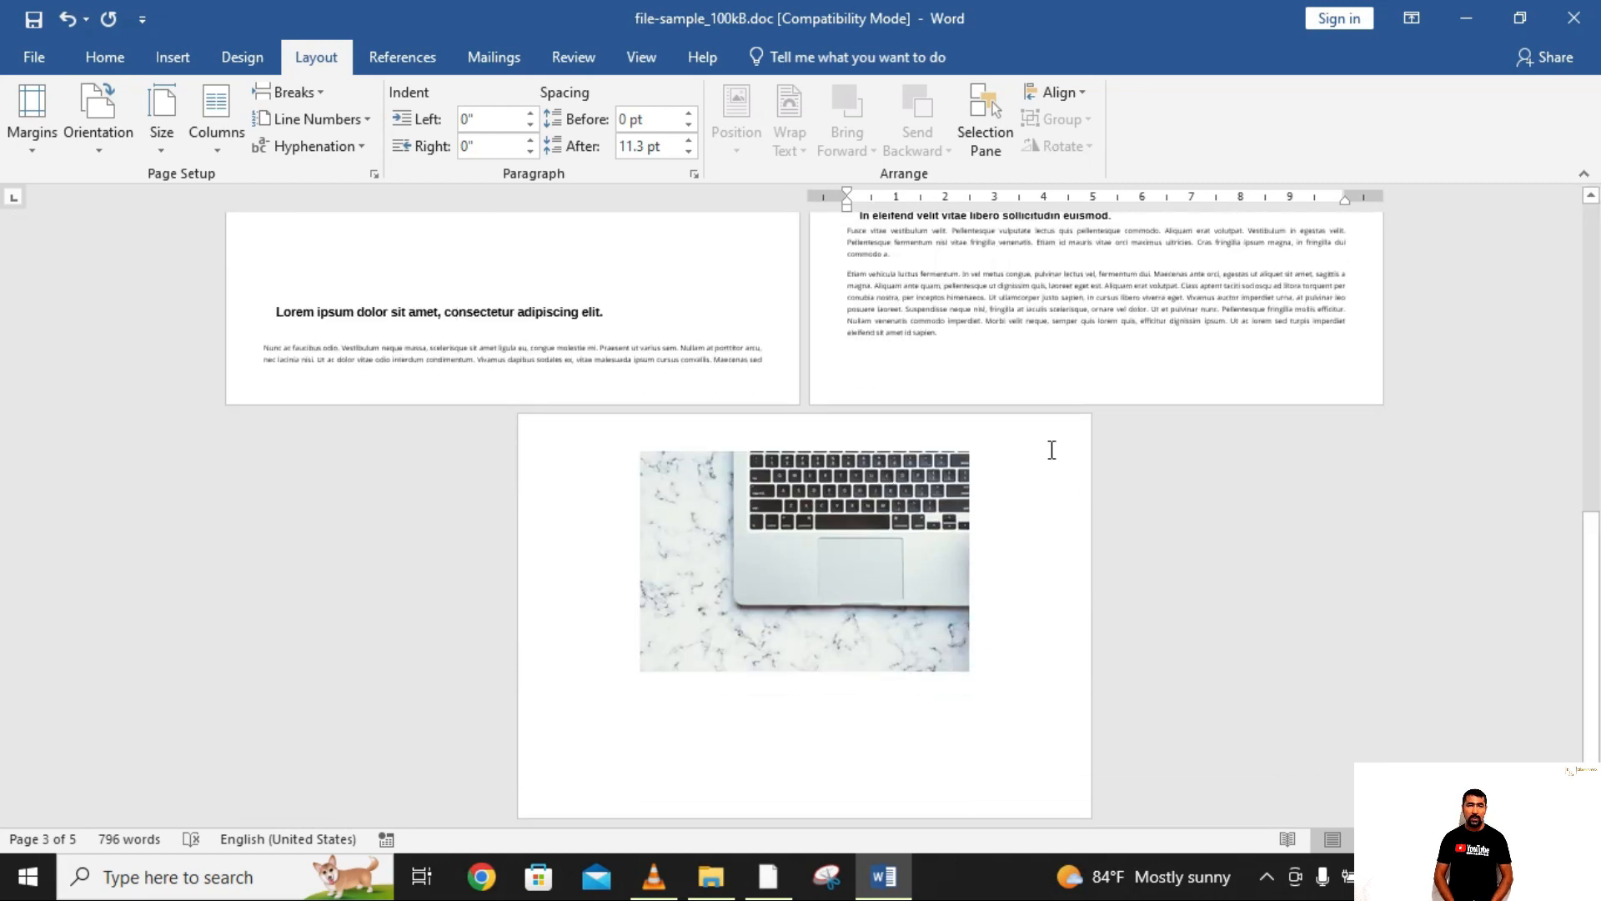
Step: Set the whole document's page orientation back to Portrait
{"action": "scroll", "coordinate": [1052, 449], "scroll_direction": "up", "scroll_amount": 8}
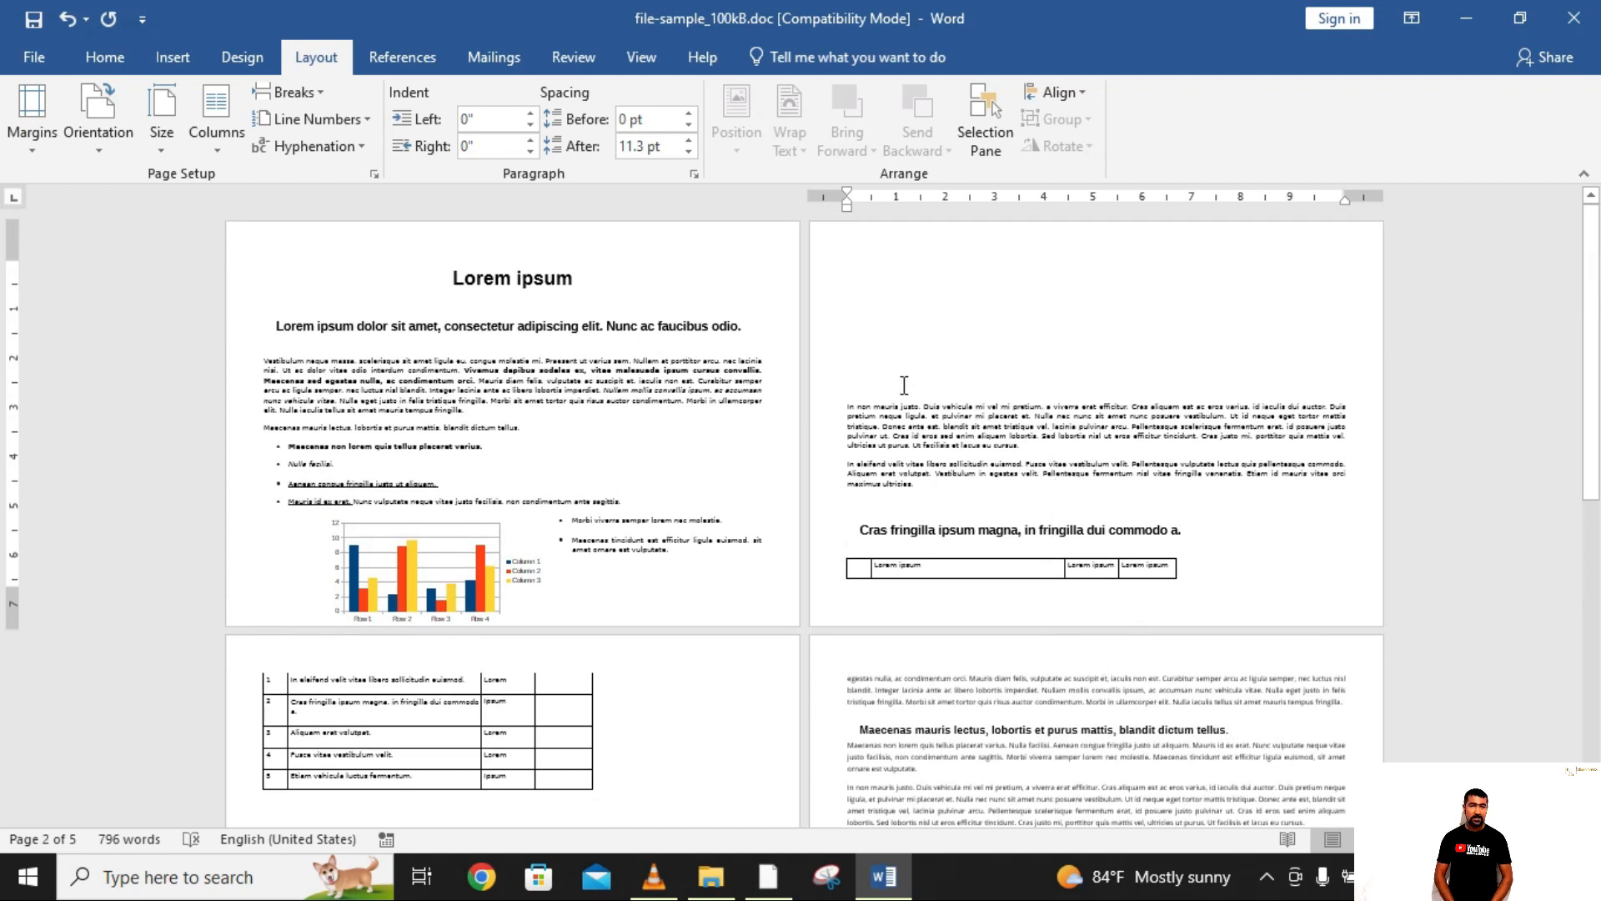
{"action": "left_click", "coordinate": [100, 152]}
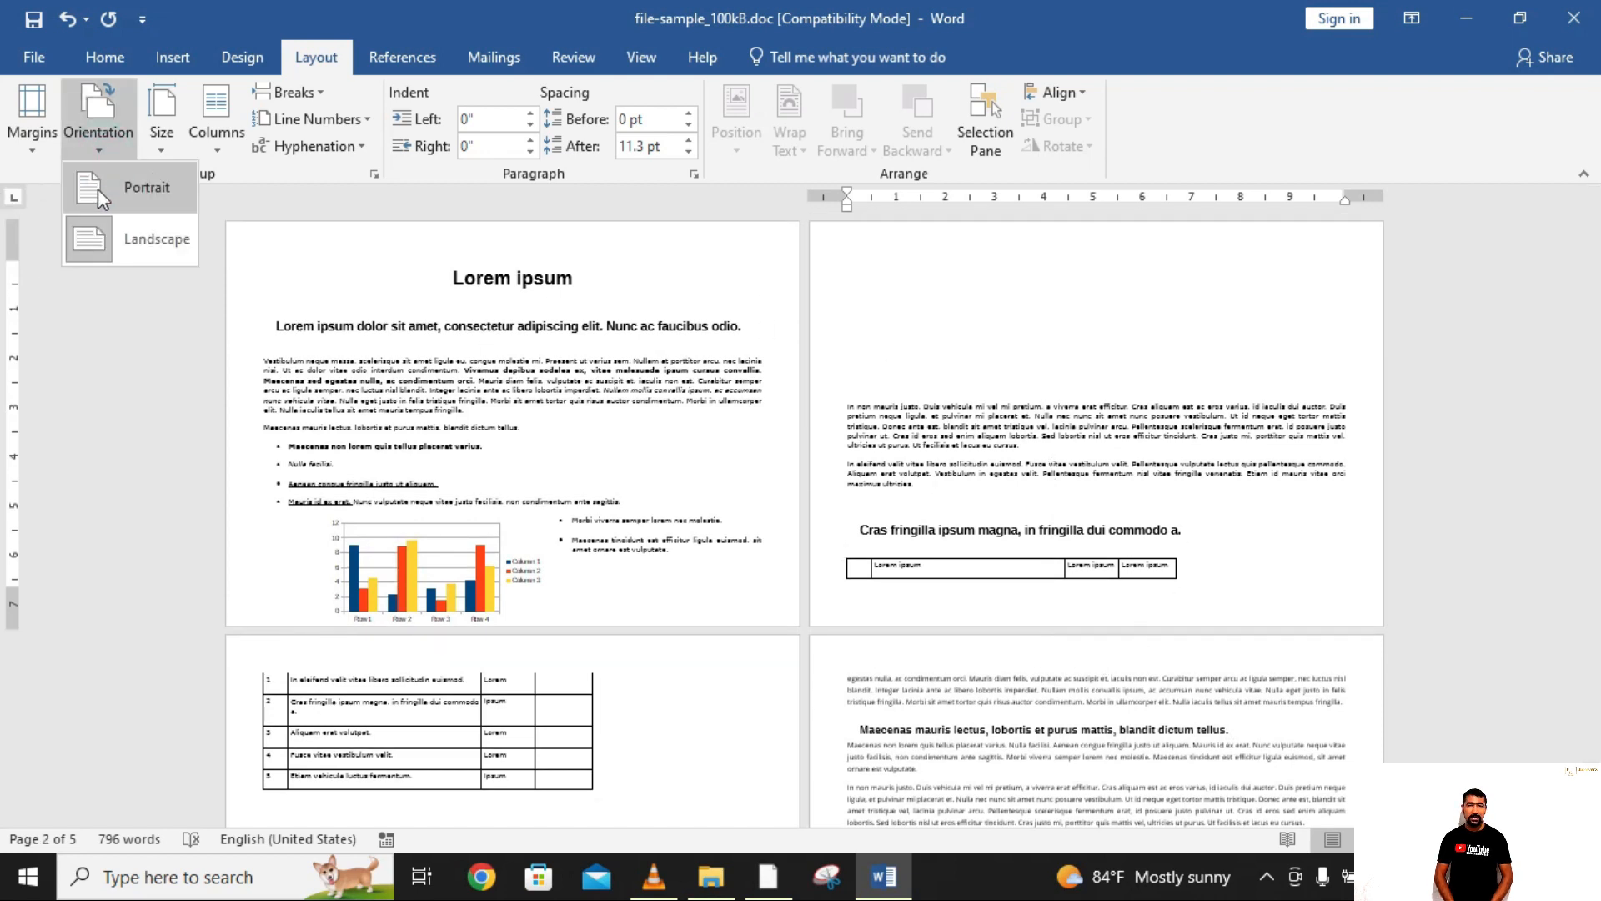
{"action": "left_click", "coordinate": [97, 188]}
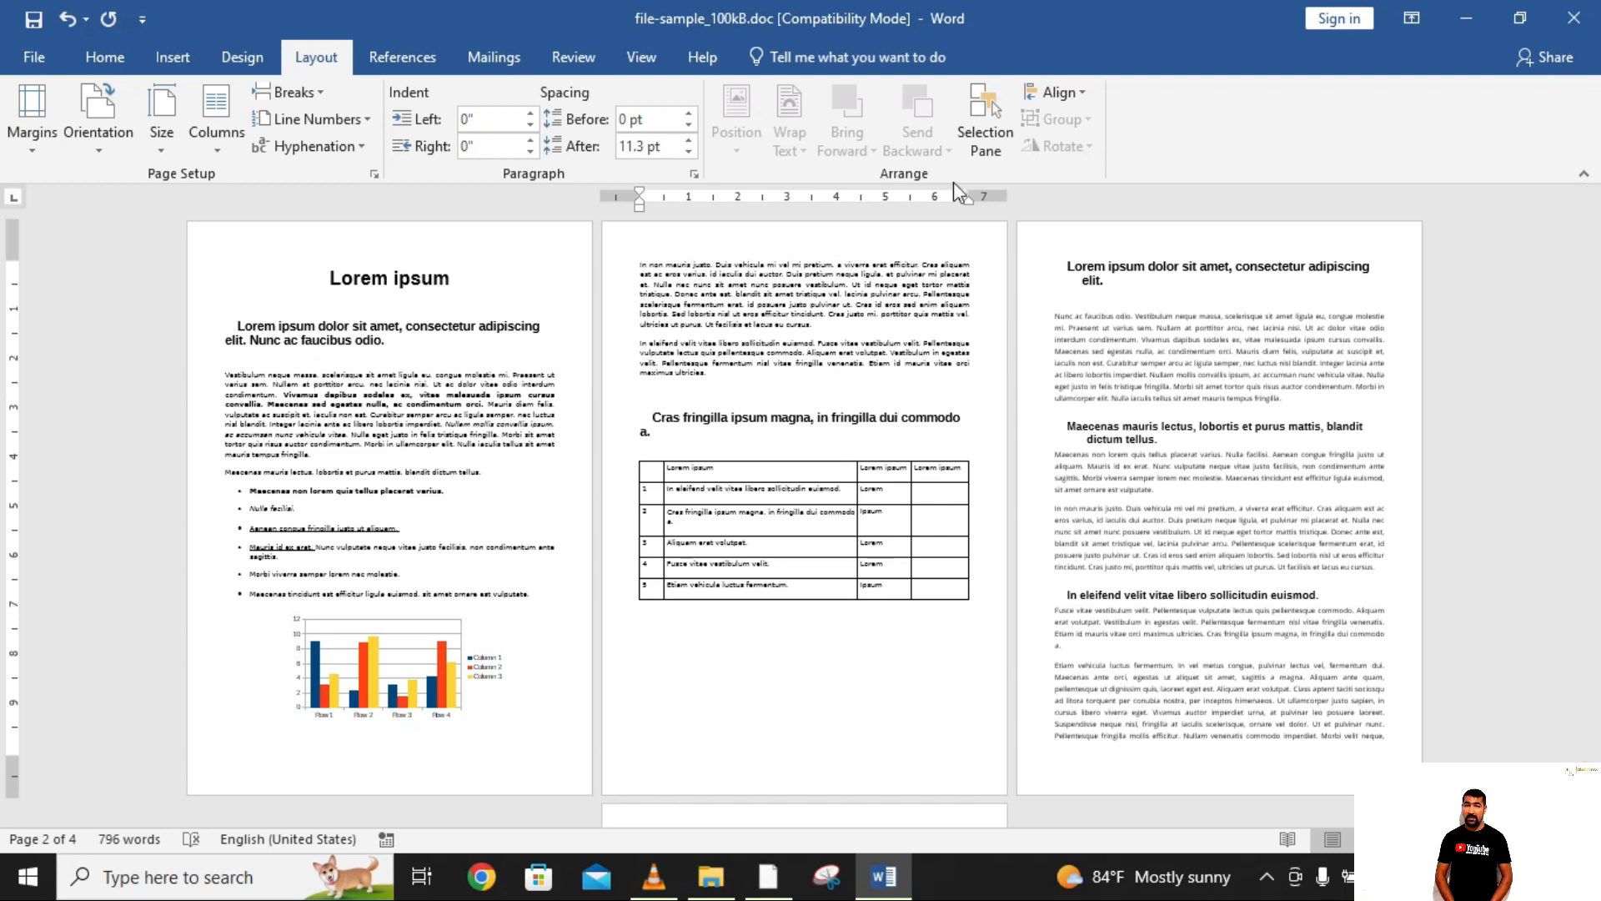
Step: Select all content on page 2, including the table, and set Landscape orientation applied to Selected text in Page Setup
{"action": "left_click", "coordinate": [636, 266]}
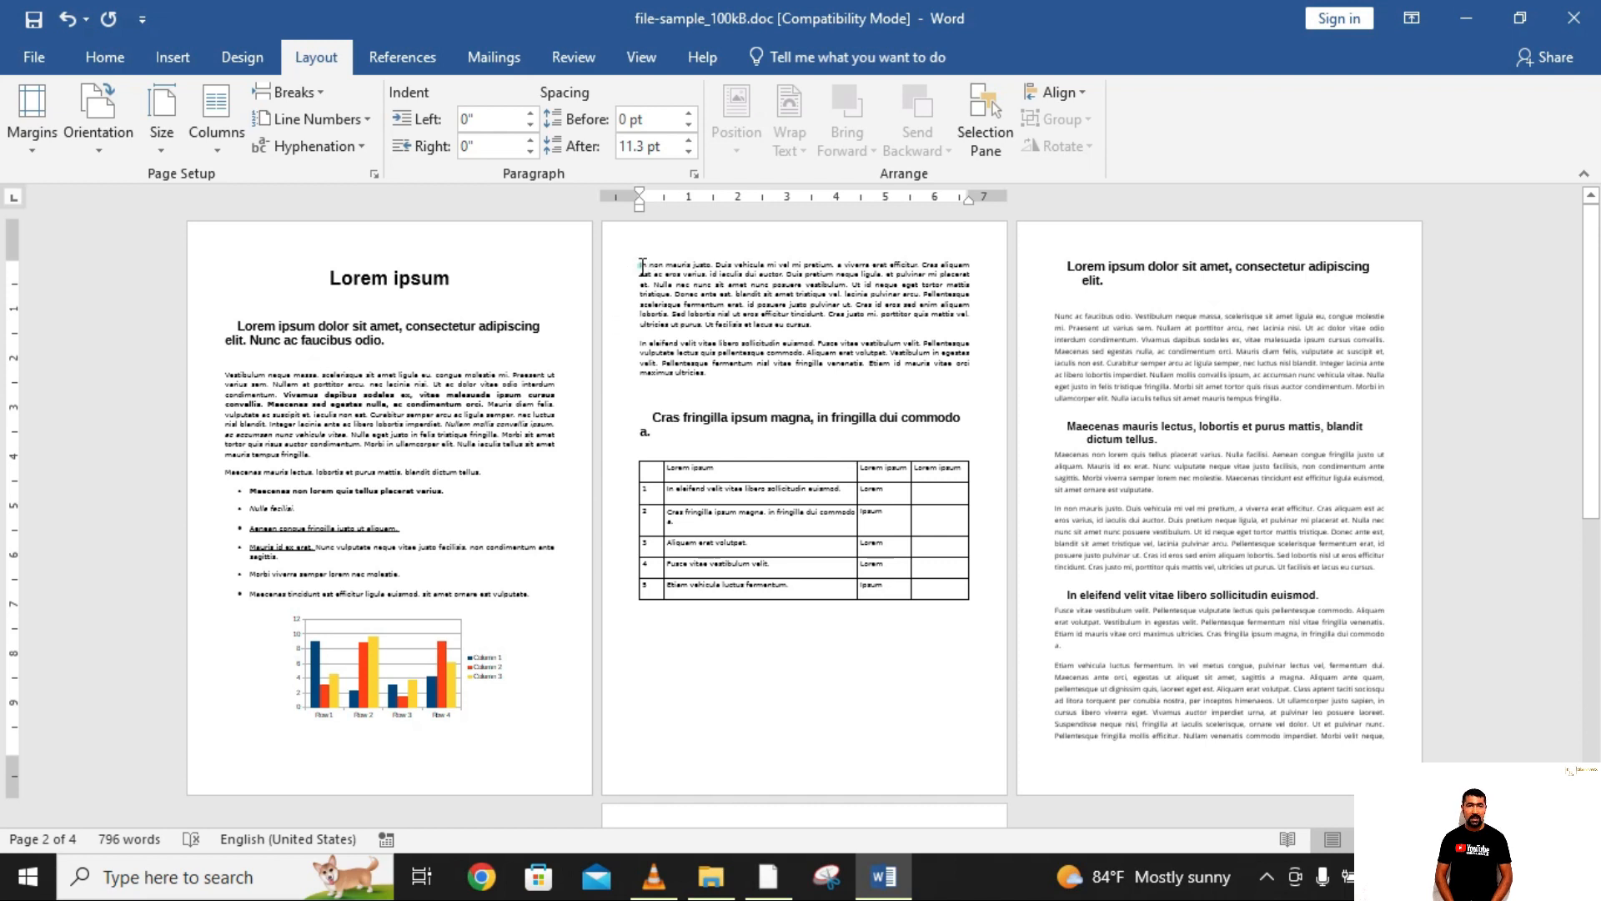
{"action": "left_click_drag", "start_coordinate": [642, 266], "coordinate": [947, 639]}
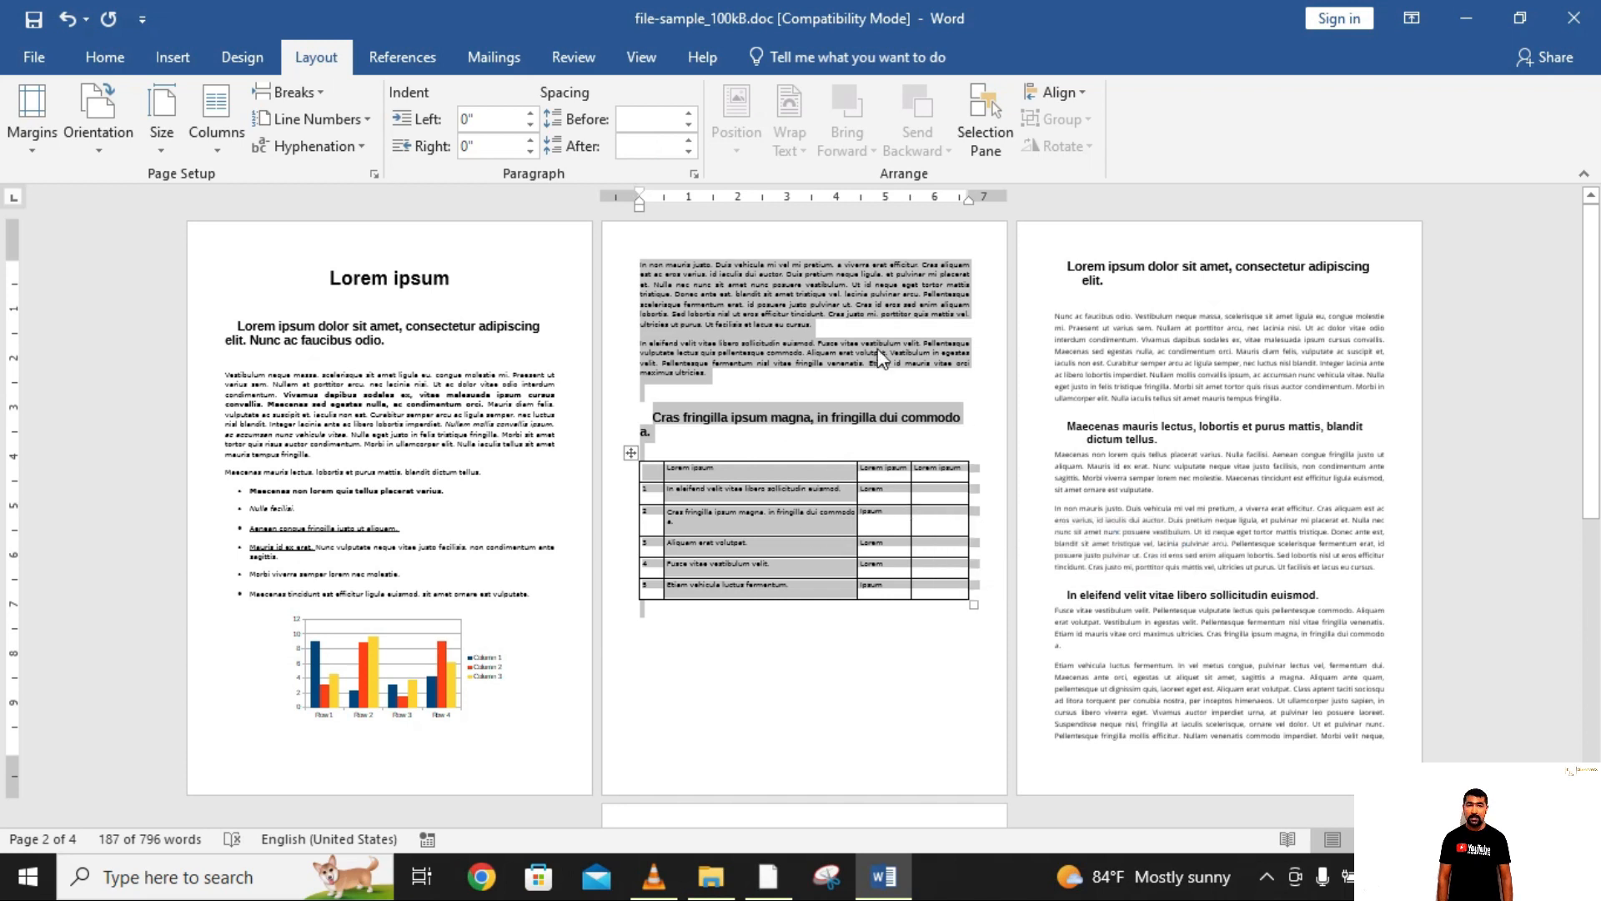
{"action": "left_click", "coordinate": [376, 177]}
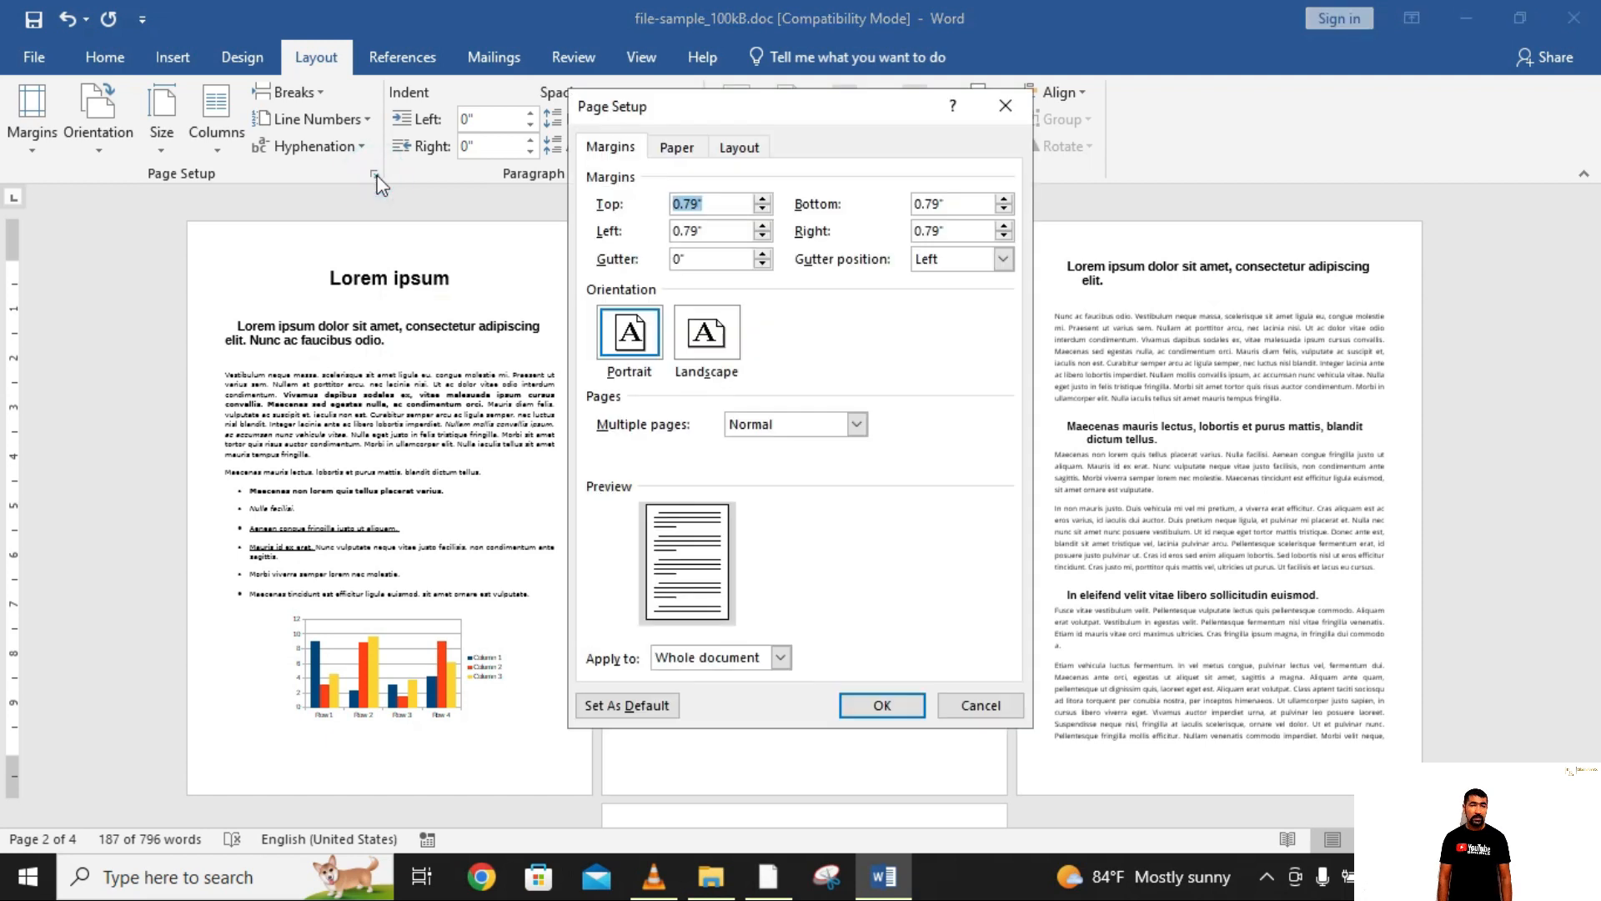
{"action": "left_click", "coordinate": [707, 338]}
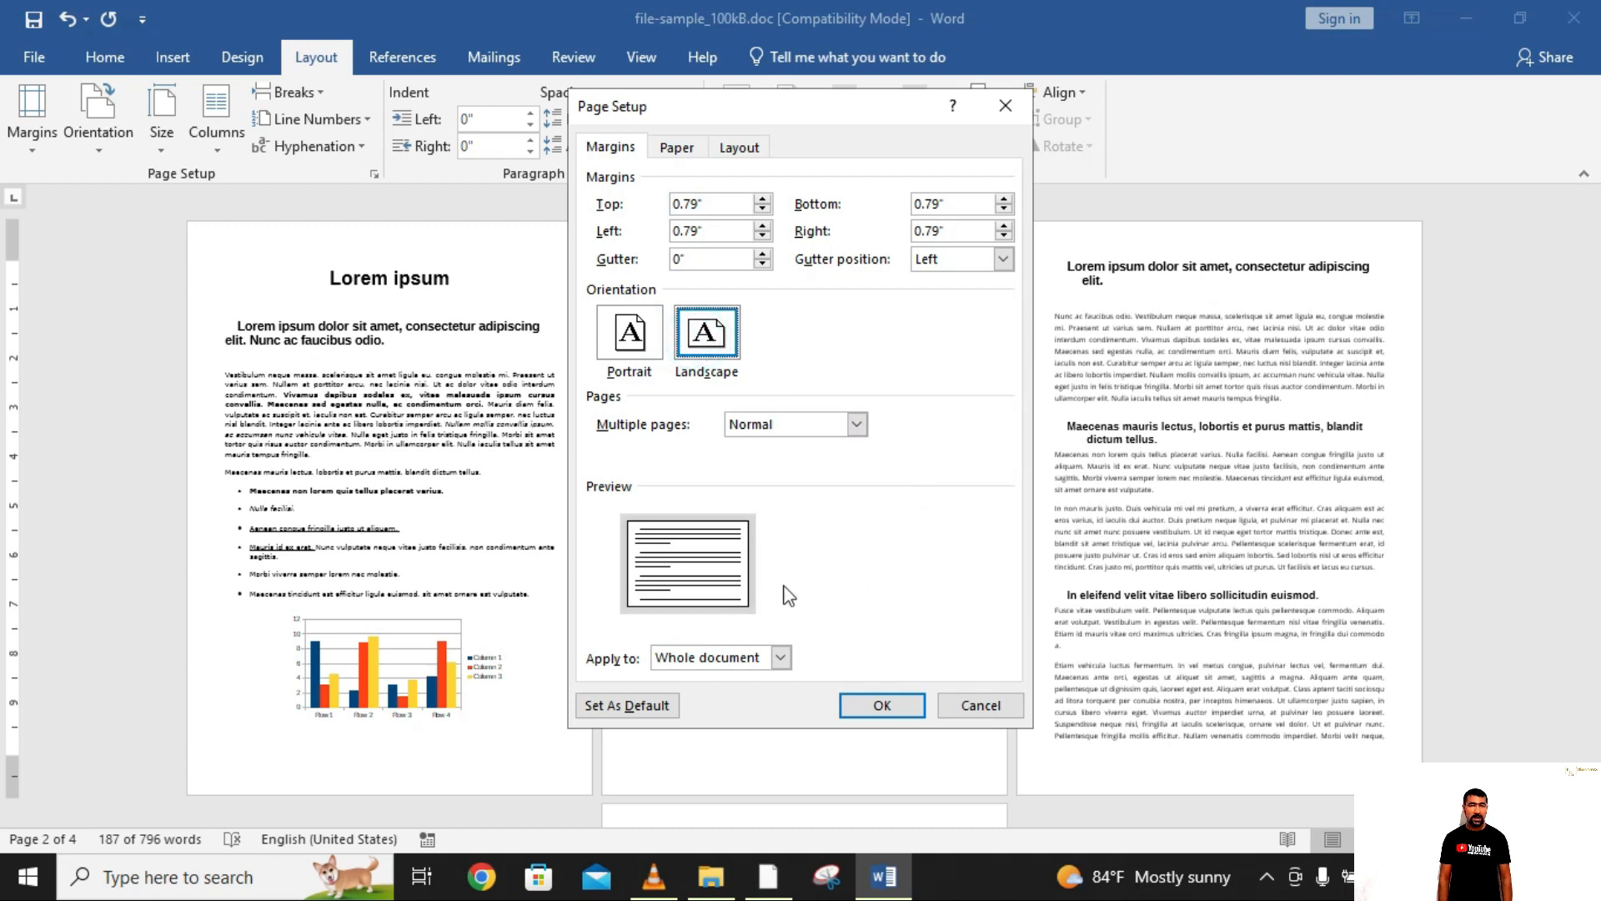
{"action": "left_click", "coordinate": [773, 658]}
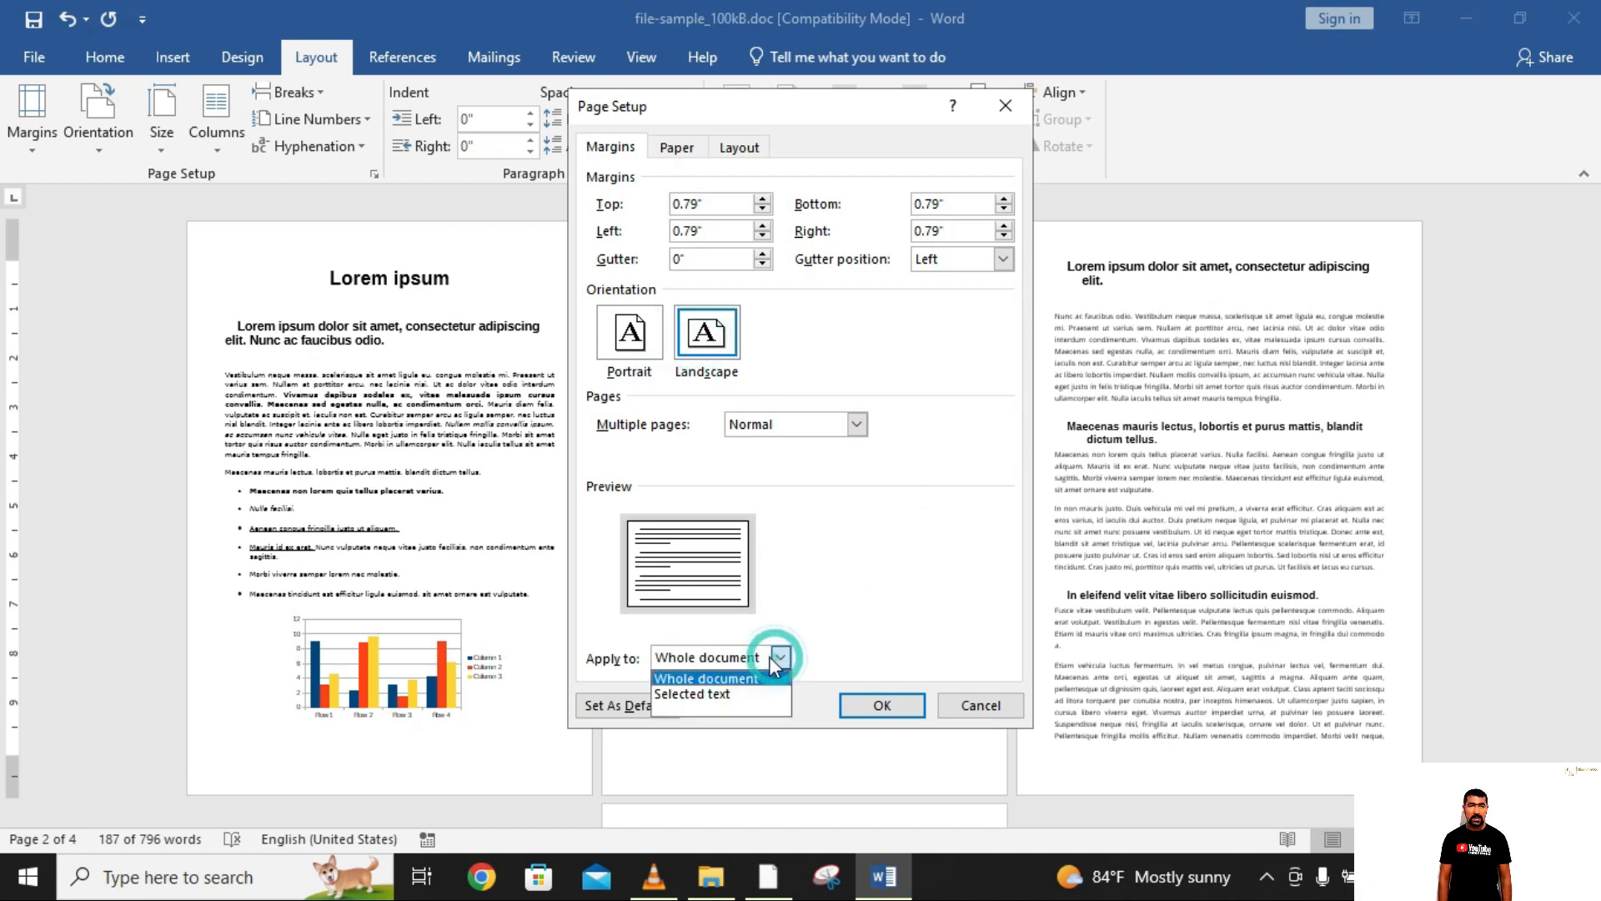
{"action": "left_click", "coordinate": [725, 694]}
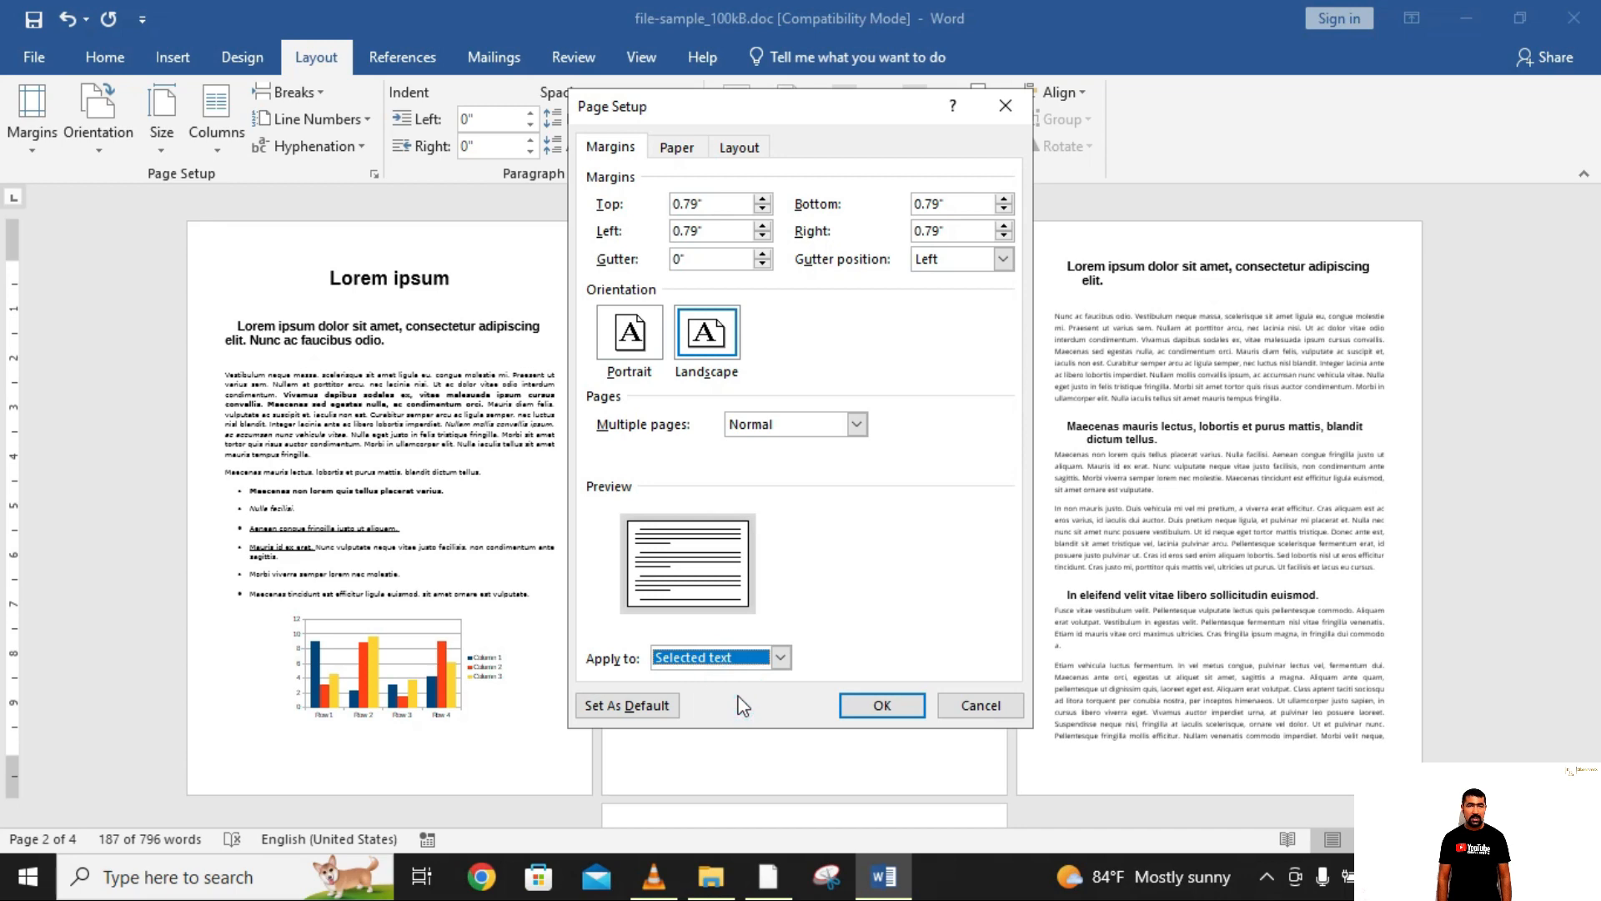
{"action": "left_click", "coordinate": [916, 716]}
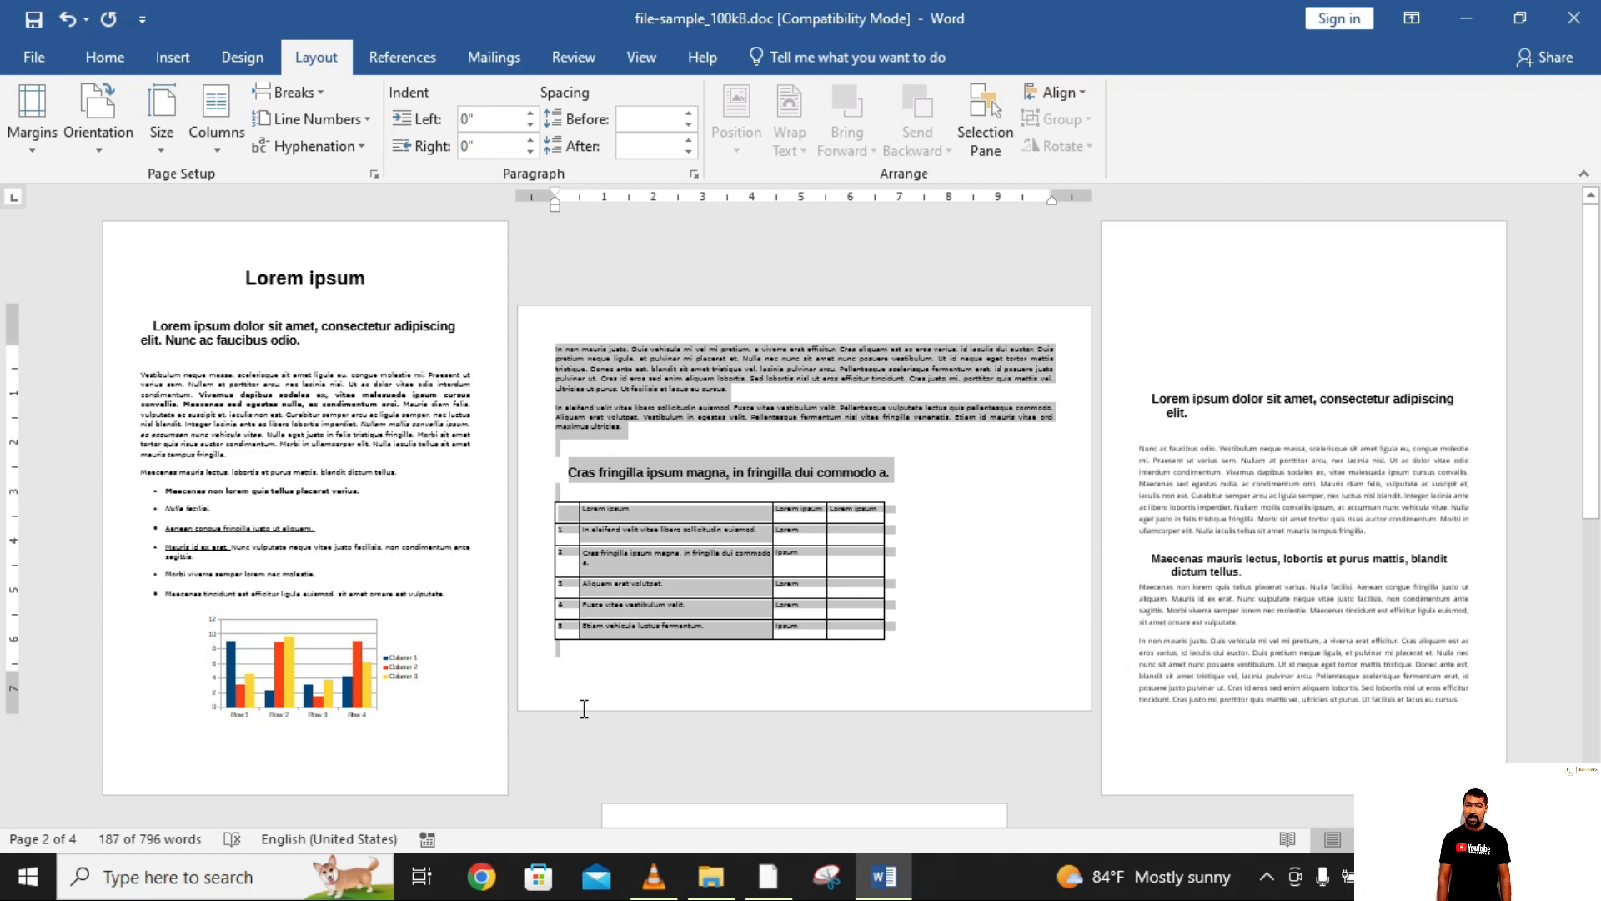
{"action": "left_click", "coordinate": [591, 745]}
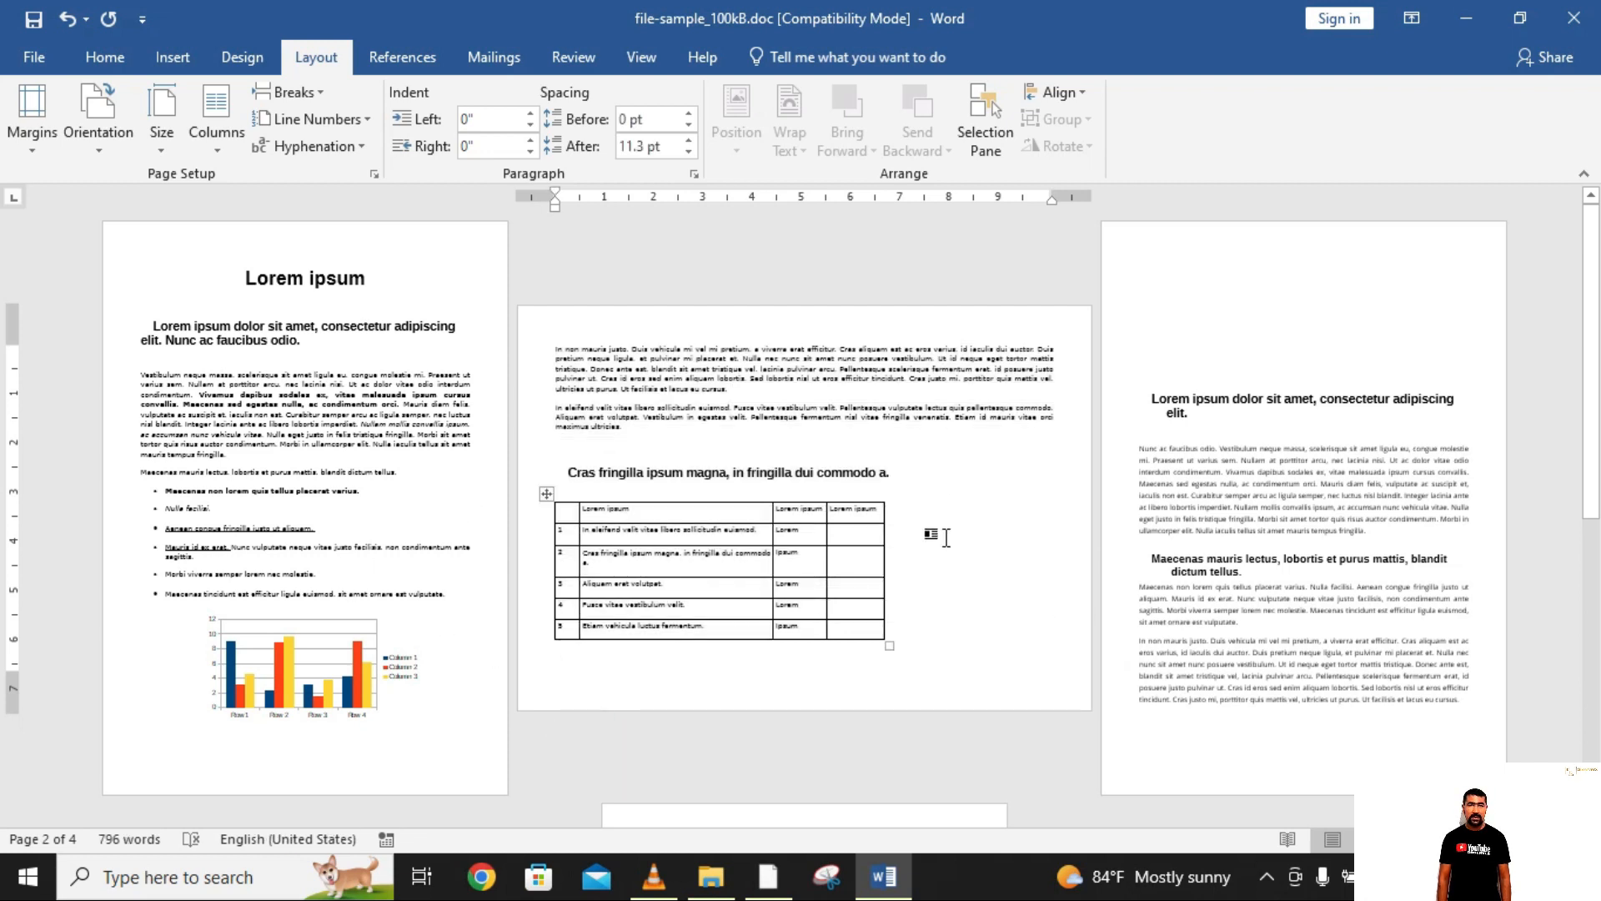
{"action": "scroll", "coordinate": [759, 540], "scroll_direction": "down", "scroll_amount": 7}
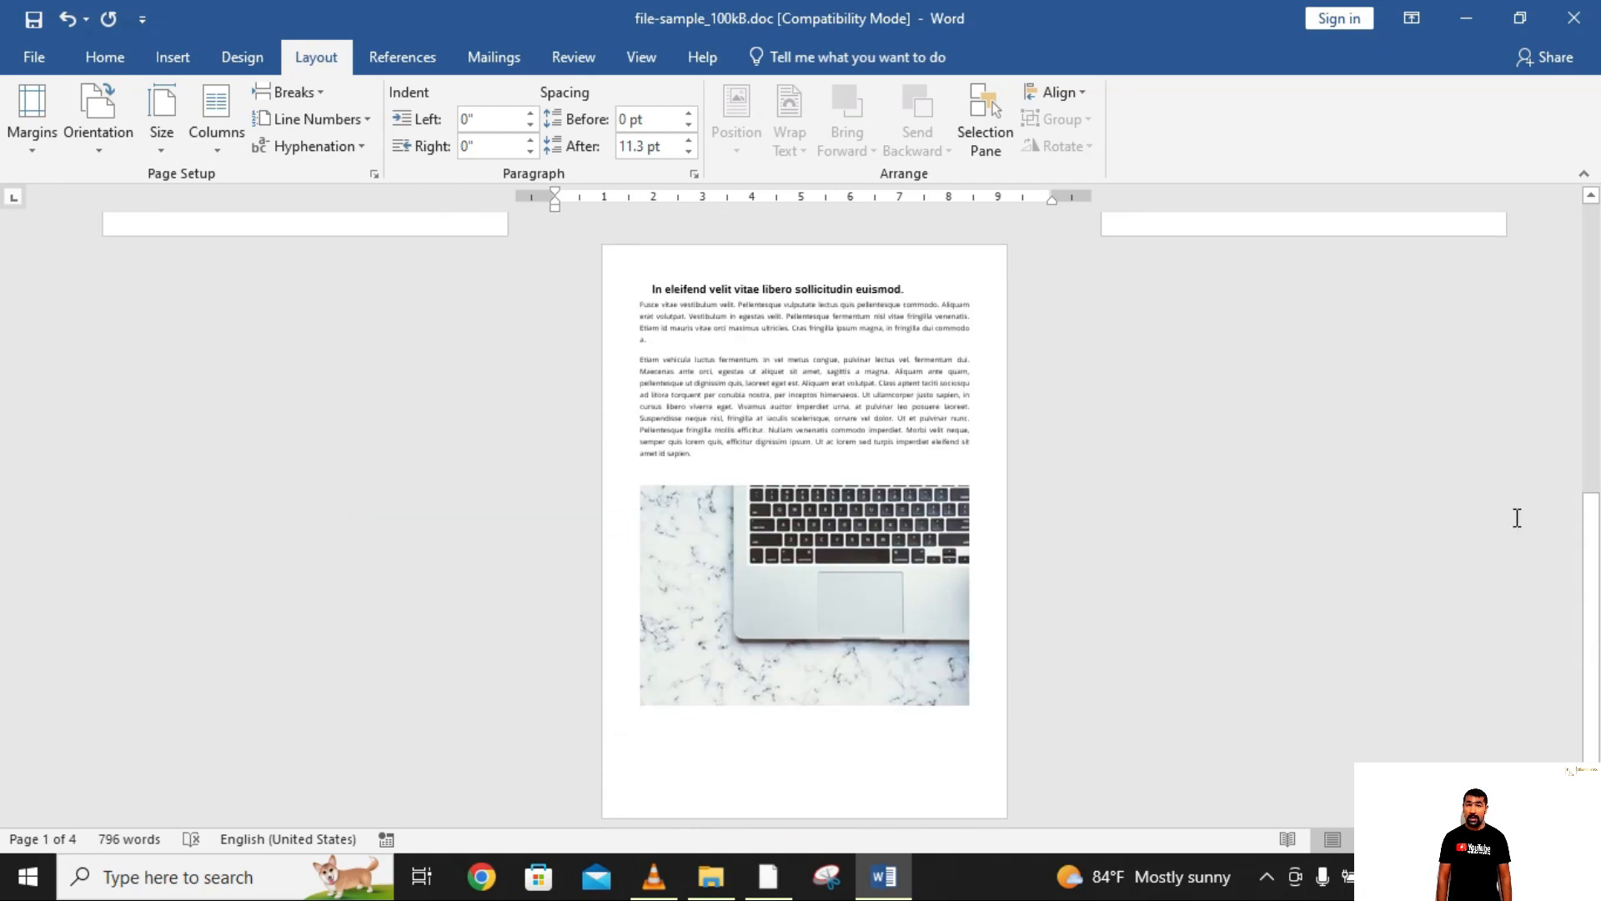
{"action": "scroll", "coordinate": [1130, 306], "scroll_direction": "up", "scroll_amount": 1}
{"action": "scroll", "coordinate": [1130, 306], "scroll_direction": "up", "scroll_amount": 10}
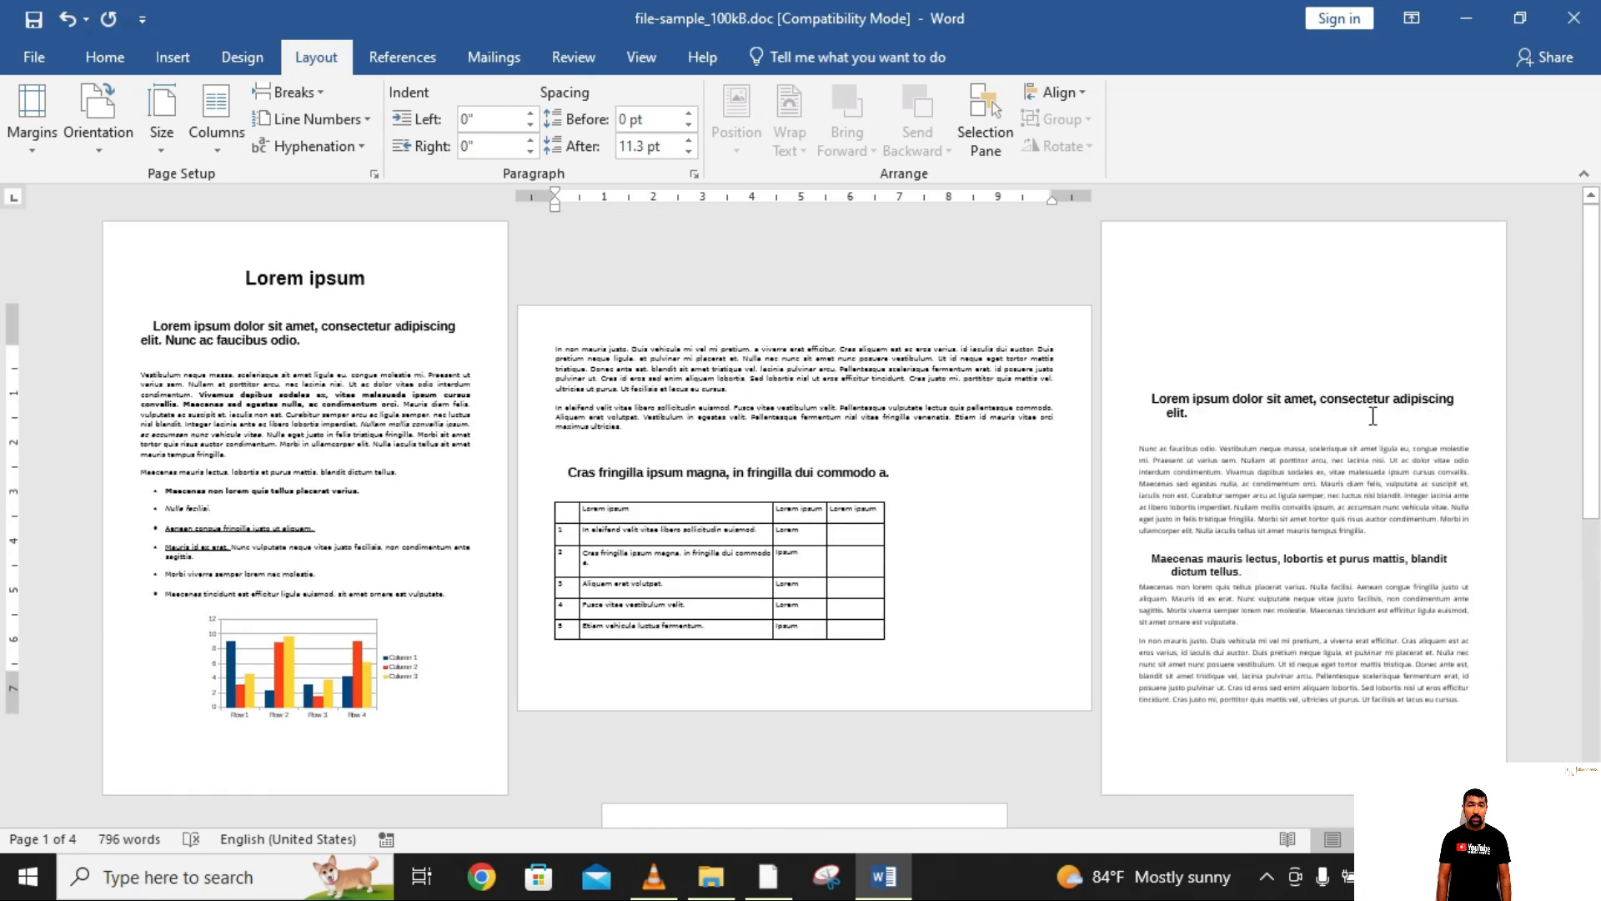
{"action": "left_click", "coordinate": [884, 876]}
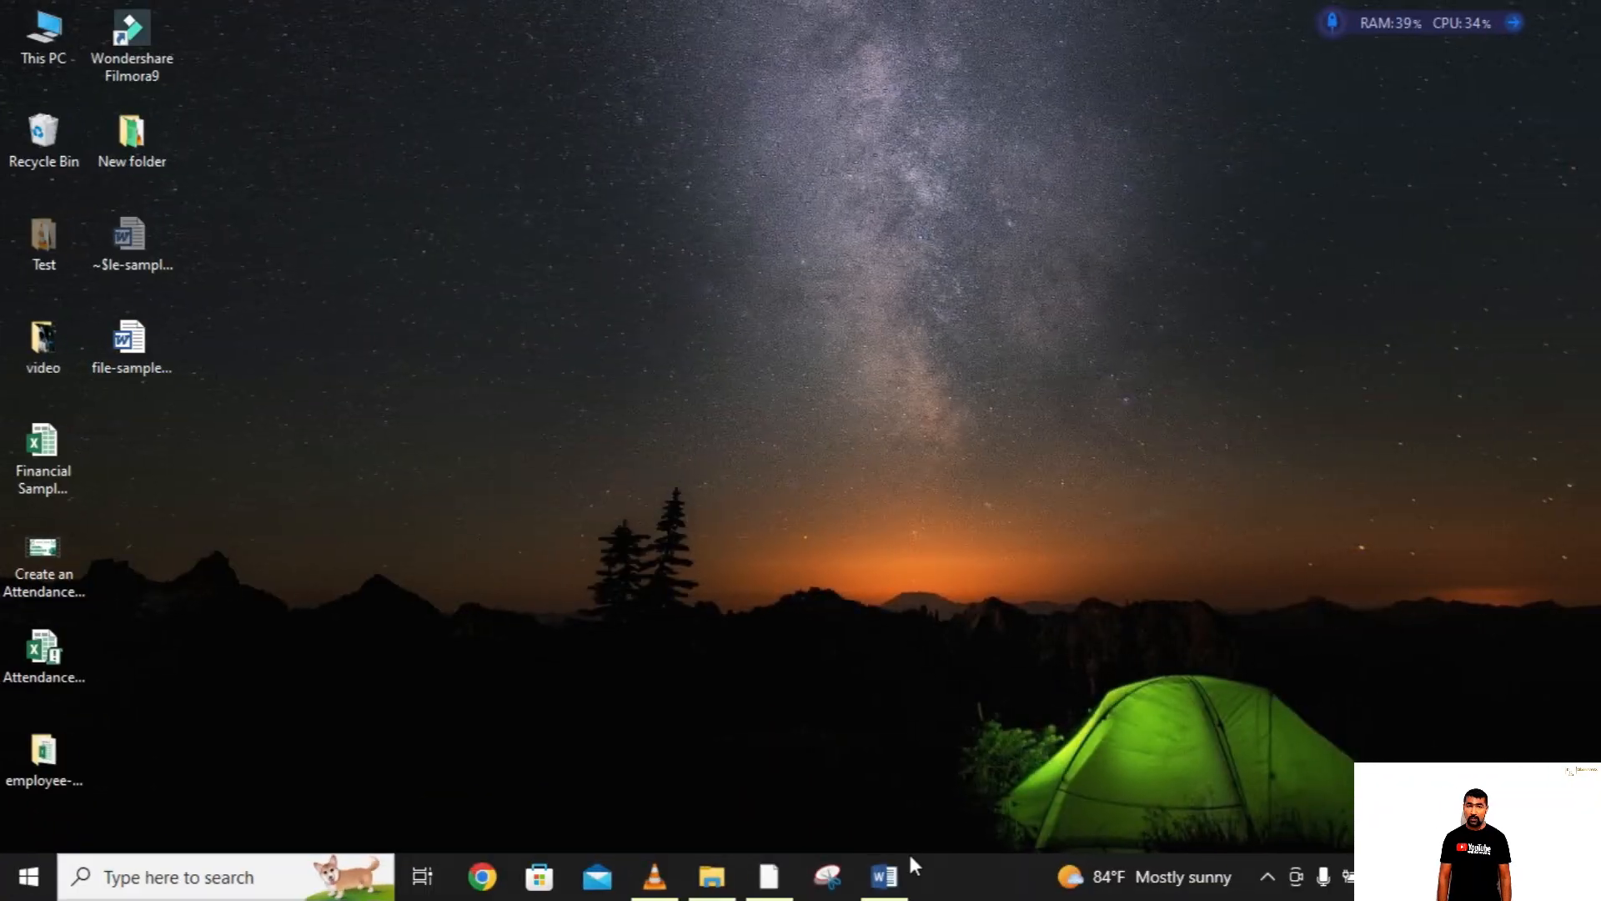
{"action": "left_click", "coordinate": [886, 877]}
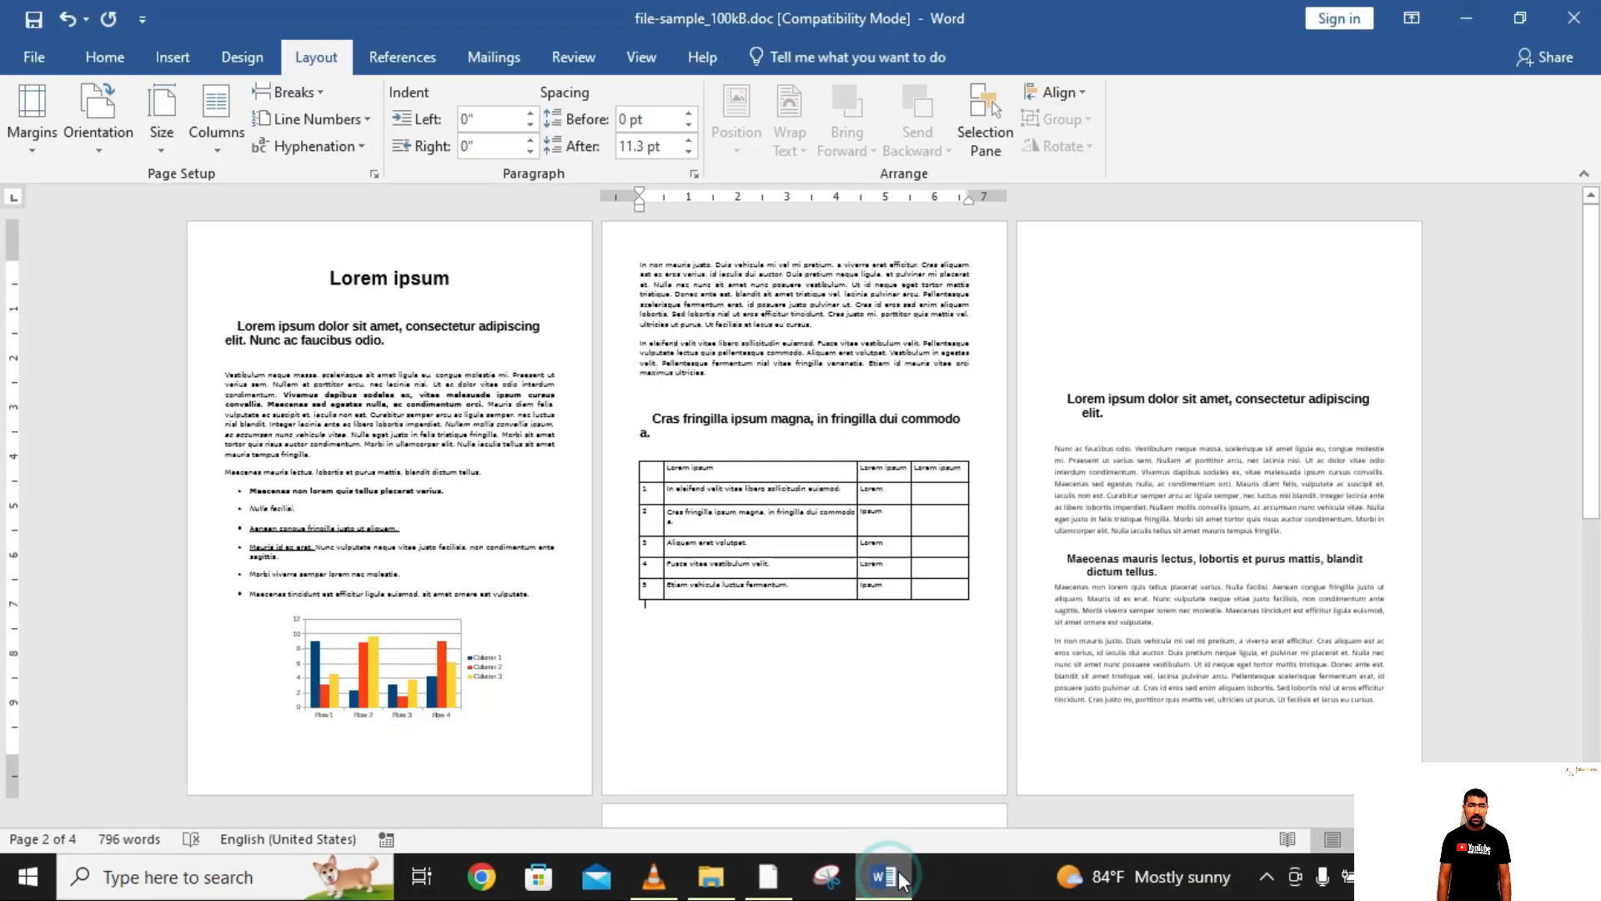
Step: From the start of page 2's first paragraph, apply Landscape orientation to This point forward in Page Setup and review the pages
{"action": "left_click", "coordinate": [636, 265]}
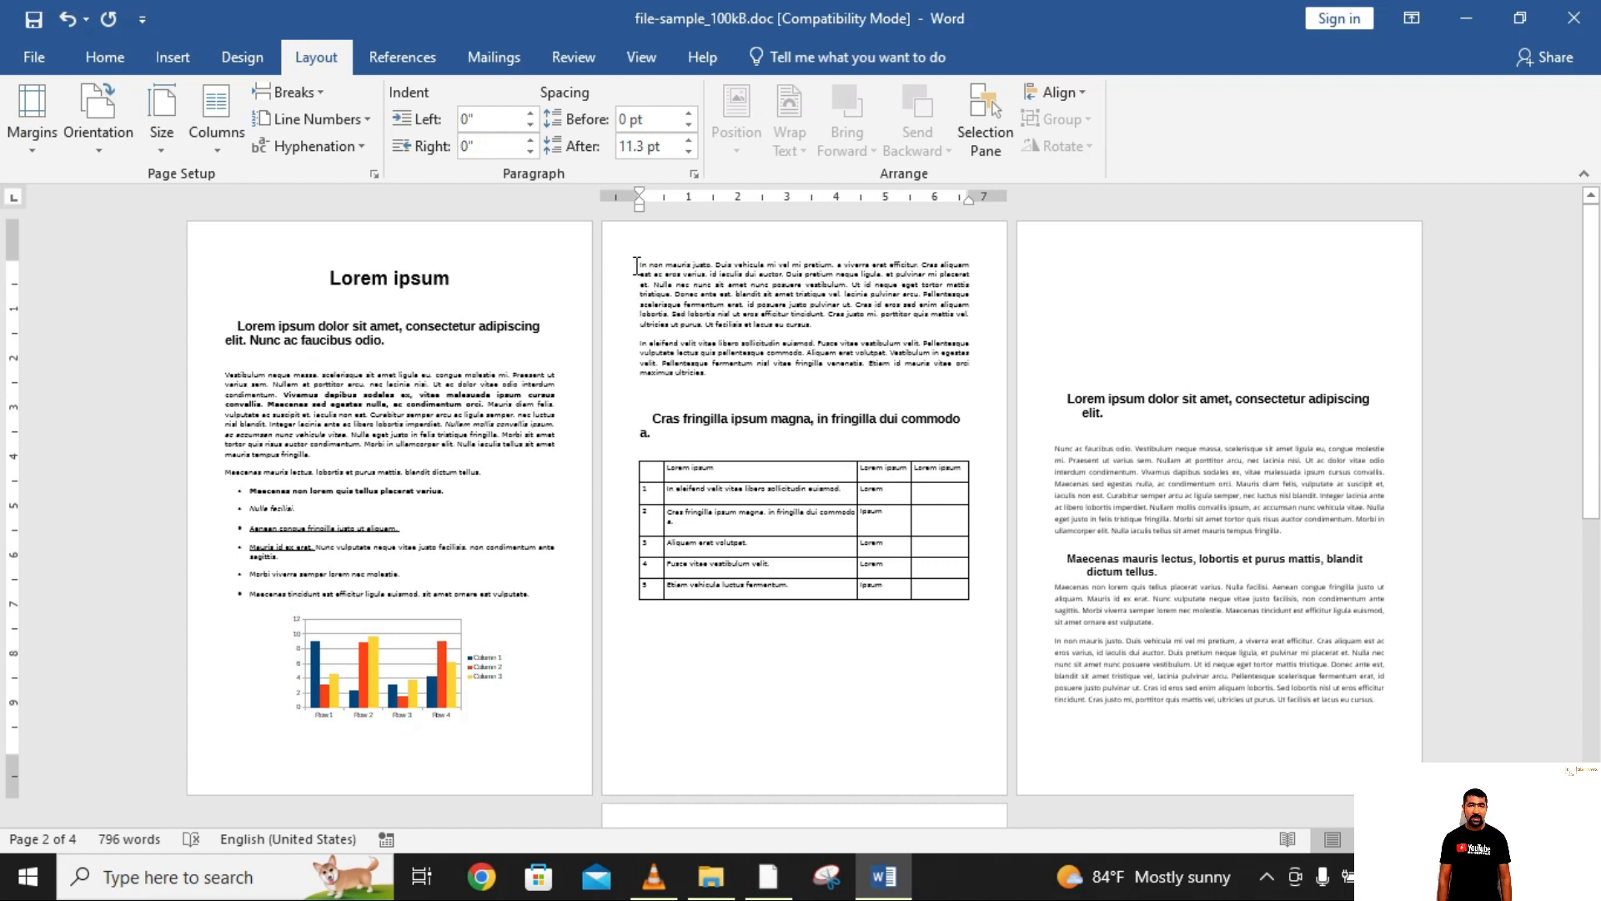
{"action": "left_click", "coordinate": [636, 265]}
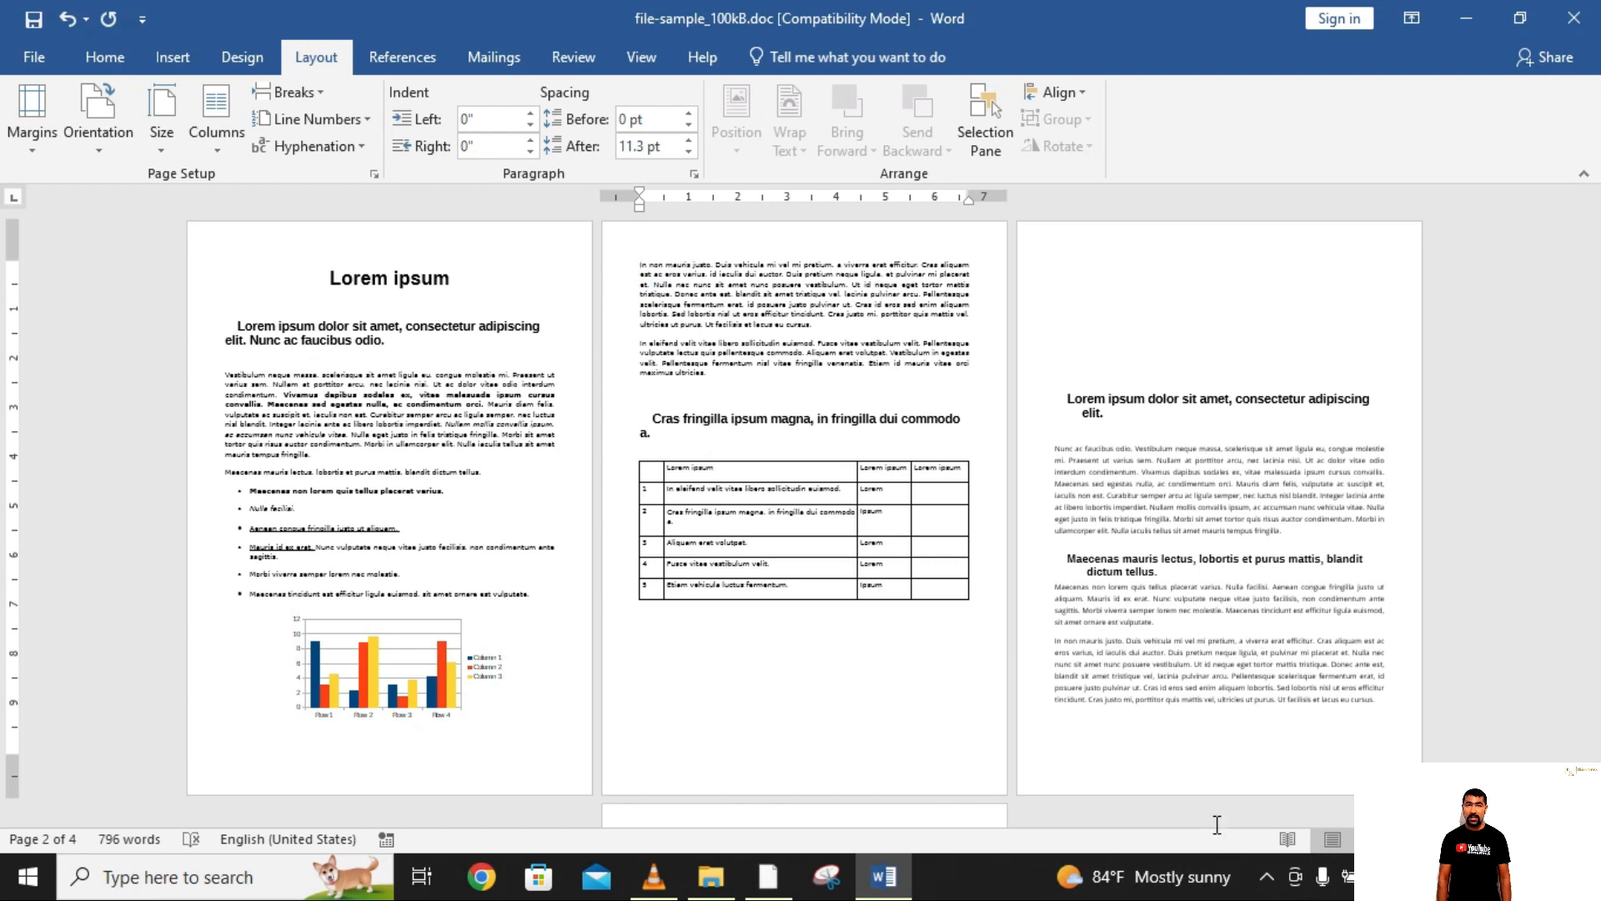
{"action": "left_click", "coordinate": [641, 265]}
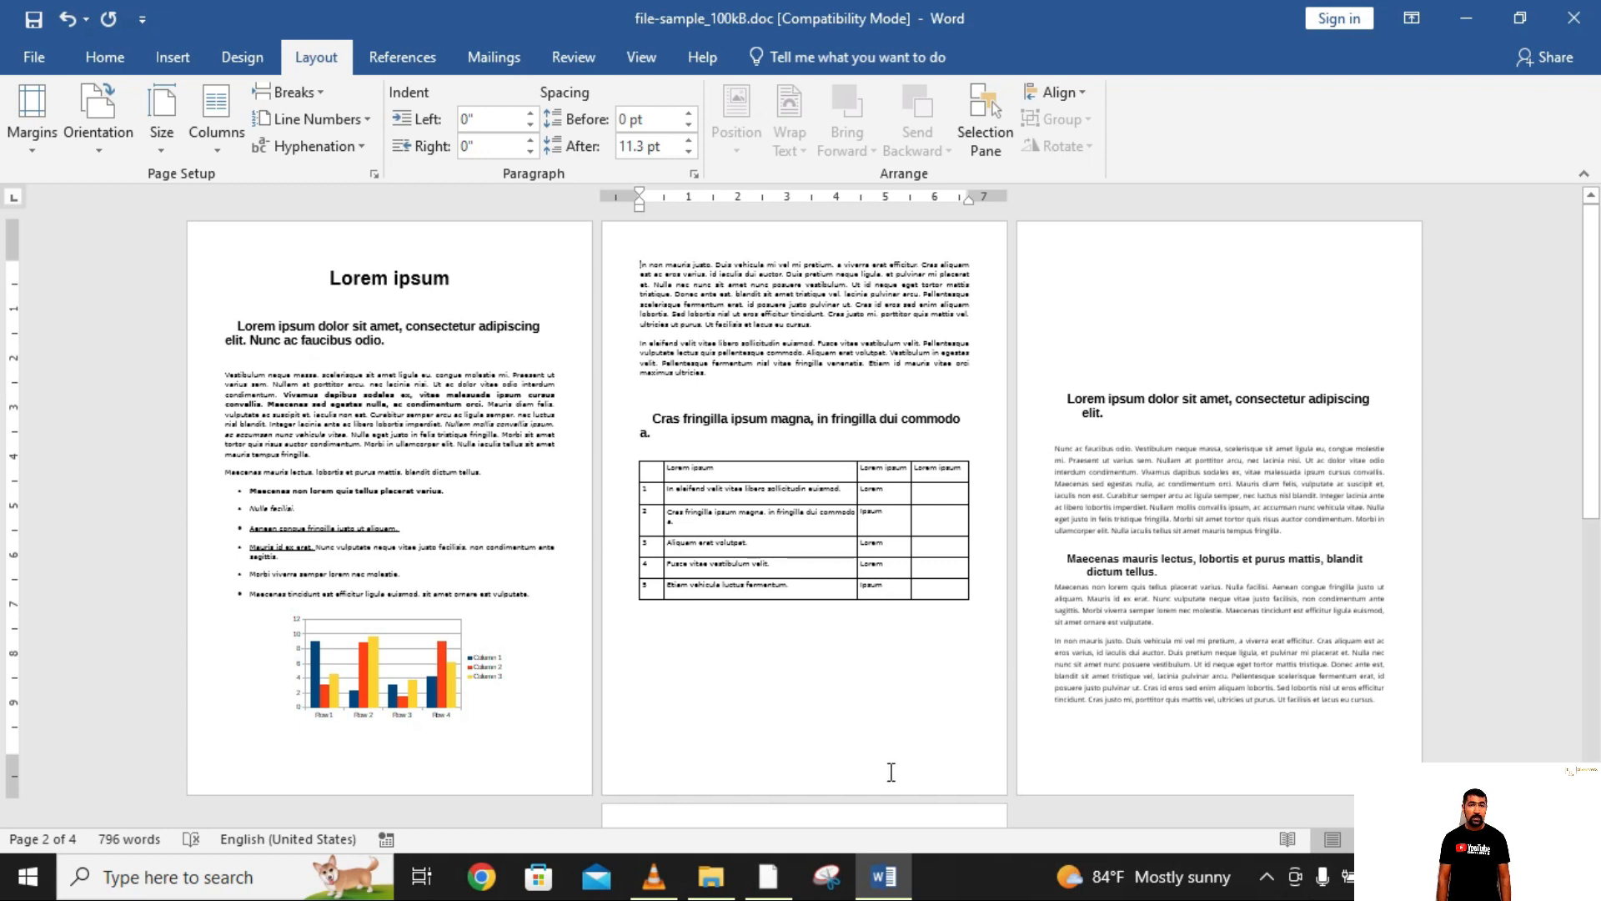
{"action": "left_click", "coordinate": [374, 175]}
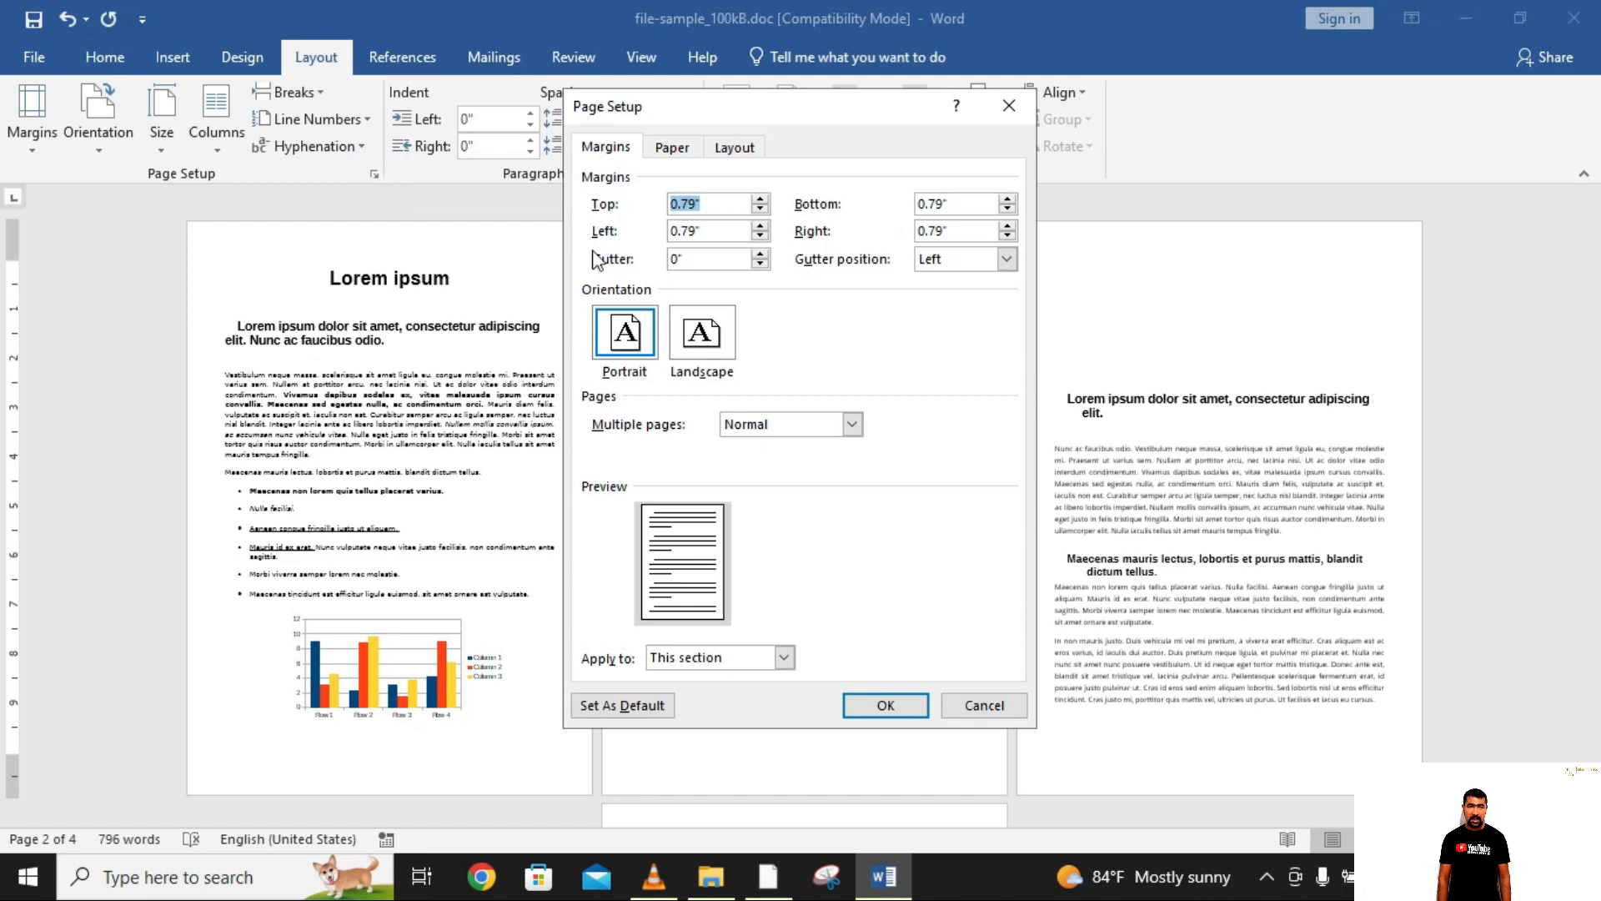
{"action": "left_click", "coordinate": [682, 364]}
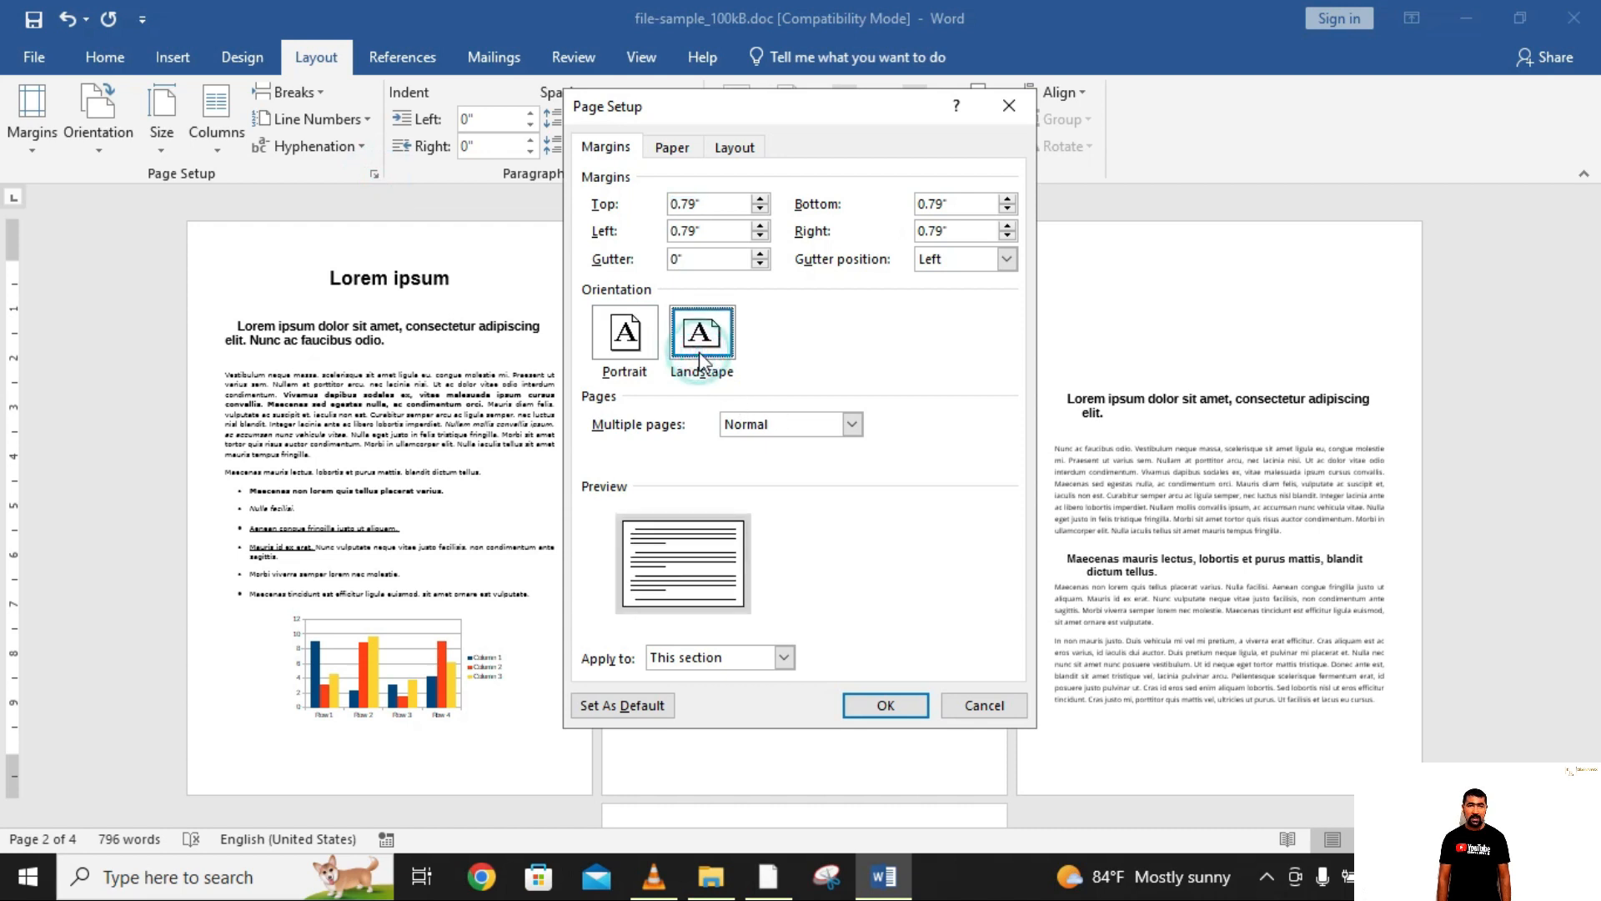
{"action": "left_click", "coordinate": [784, 657]}
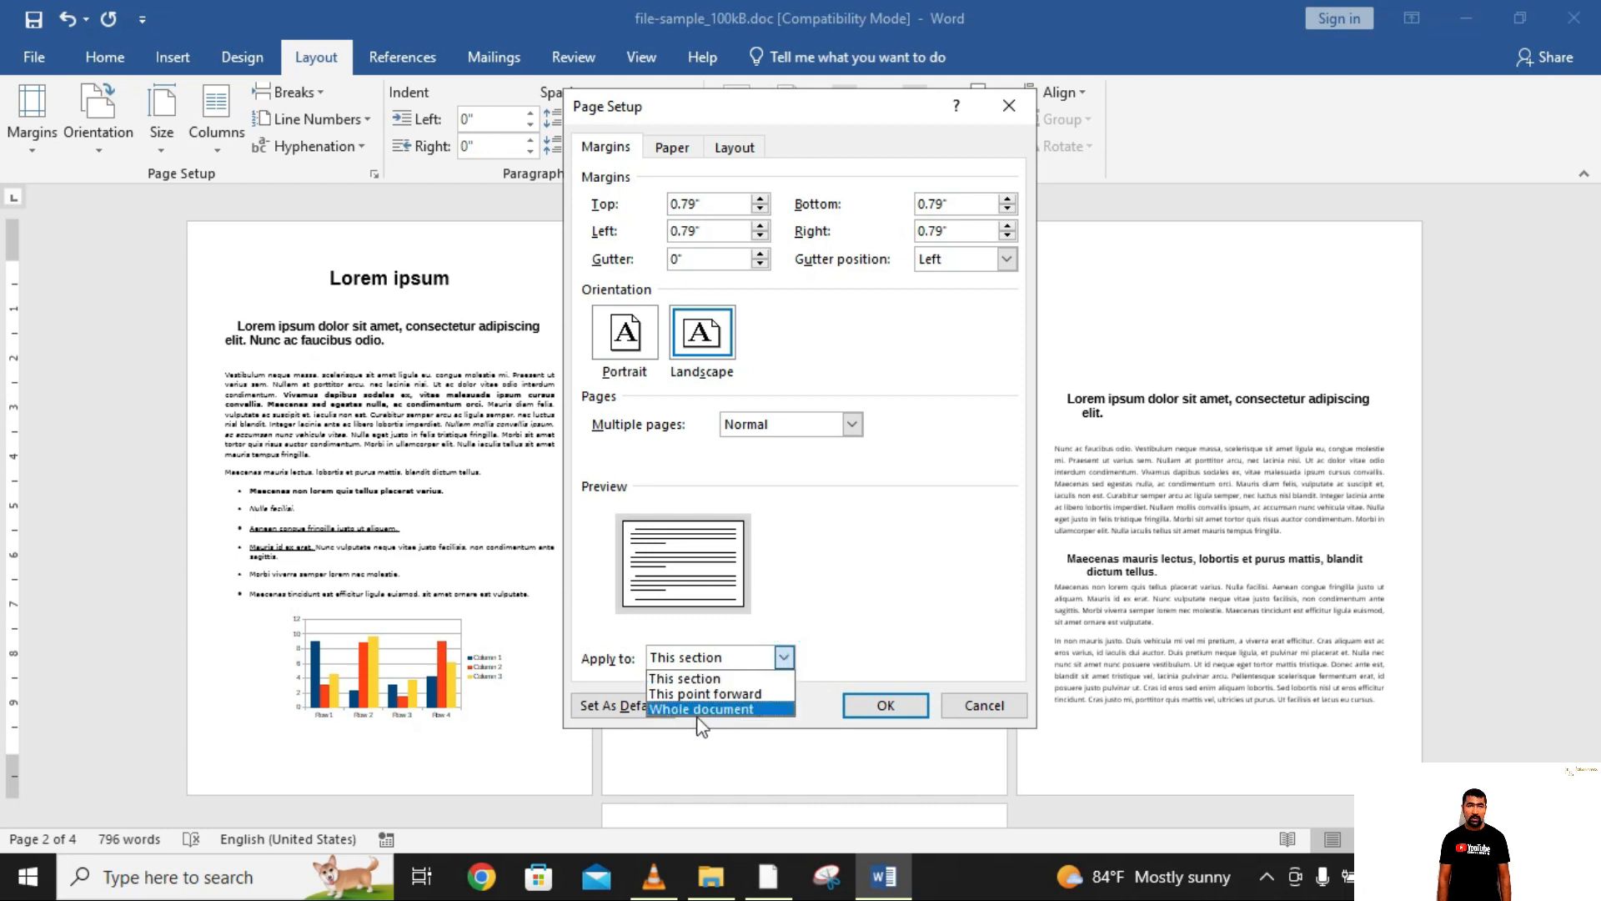
{"action": "left_click", "coordinate": [750, 694]}
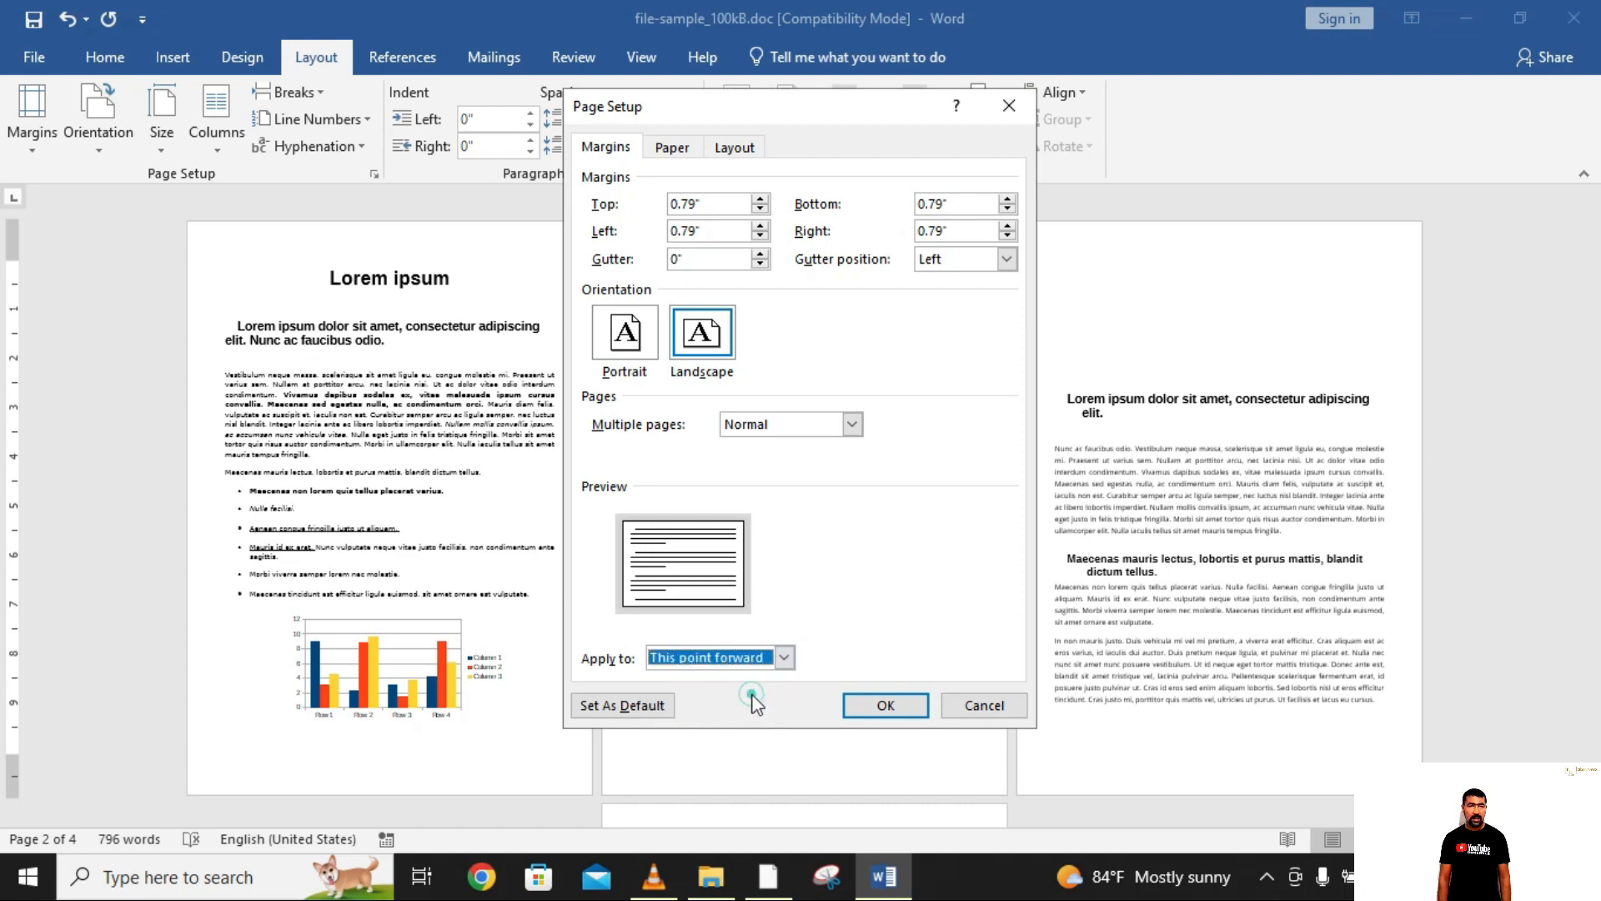
{"action": "left_click", "coordinate": [858, 704]}
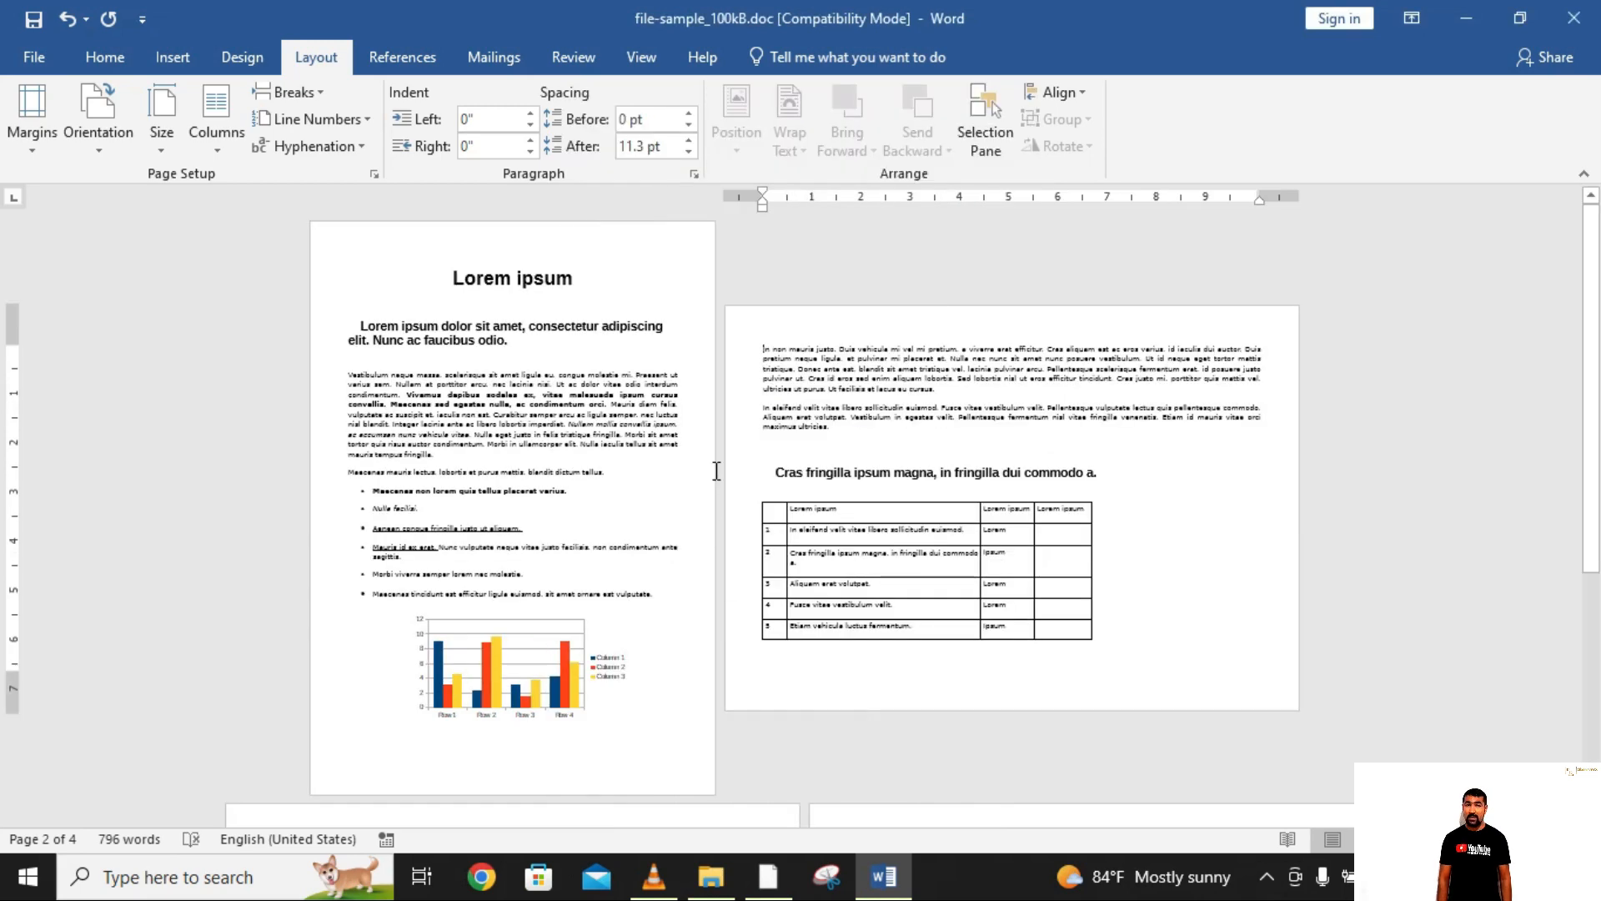
{"action": "scroll", "coordinate": [1054, 423], "scroll_direction": "down", "scroll_amount": 5}
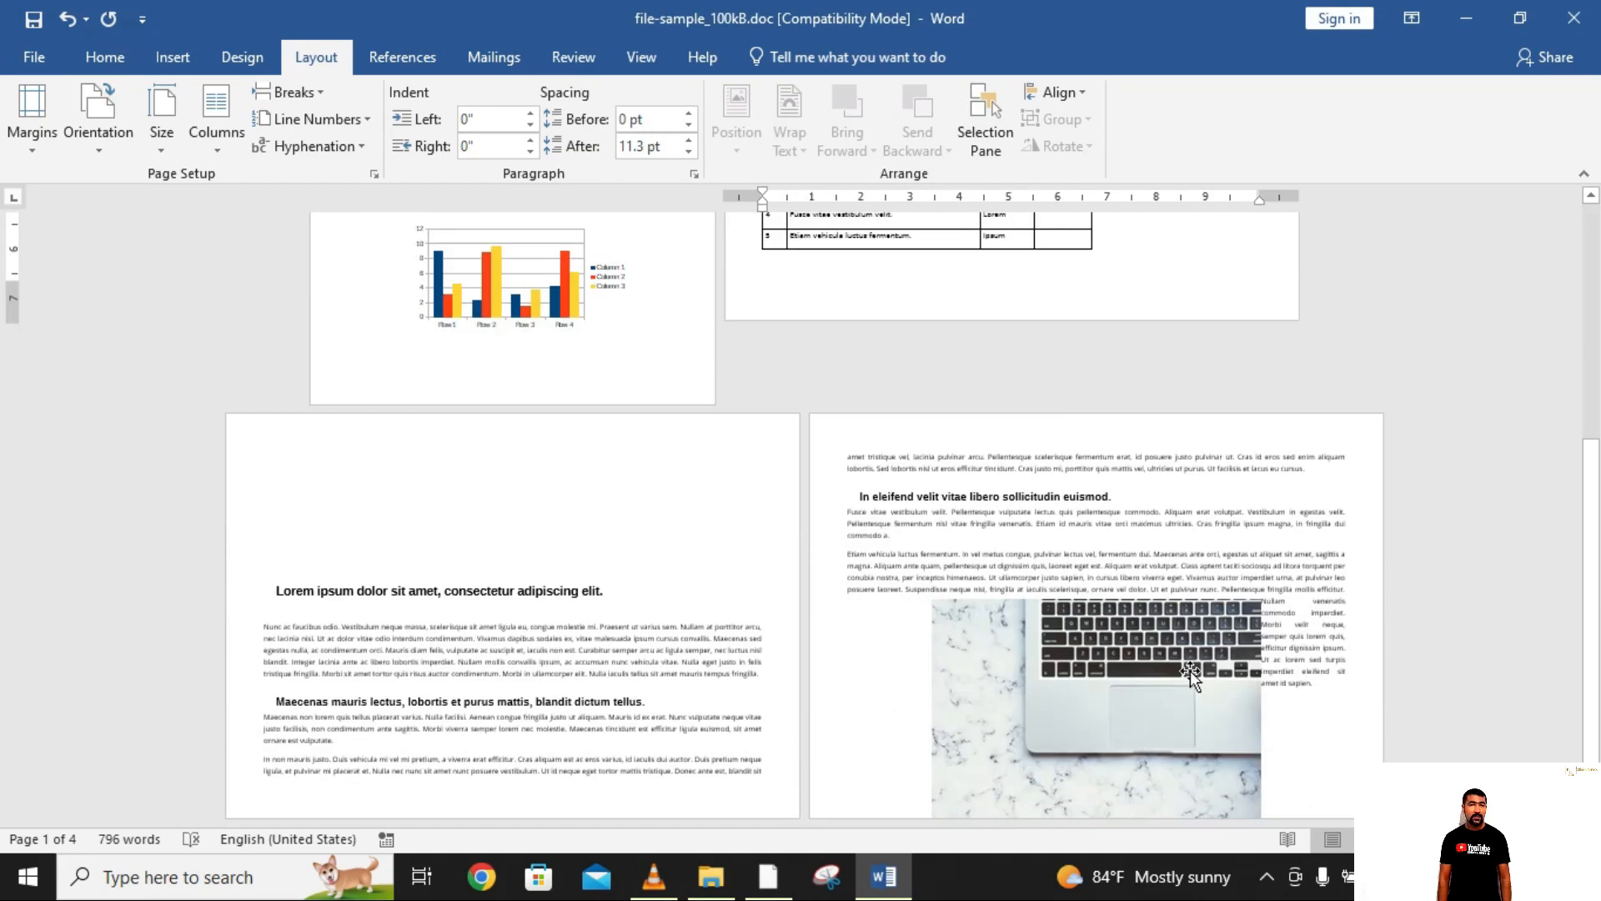
{"action": "left_click", "coordinate": [1339, 694]}
{"action": "scroll", "coordinate": [805, 517], "scroll_direction": "down", "scroll_amount": 4}
{"action": "scroll", "coordinate": [805, 517], "scroll_direction": "up", "scroll_amount": 4}
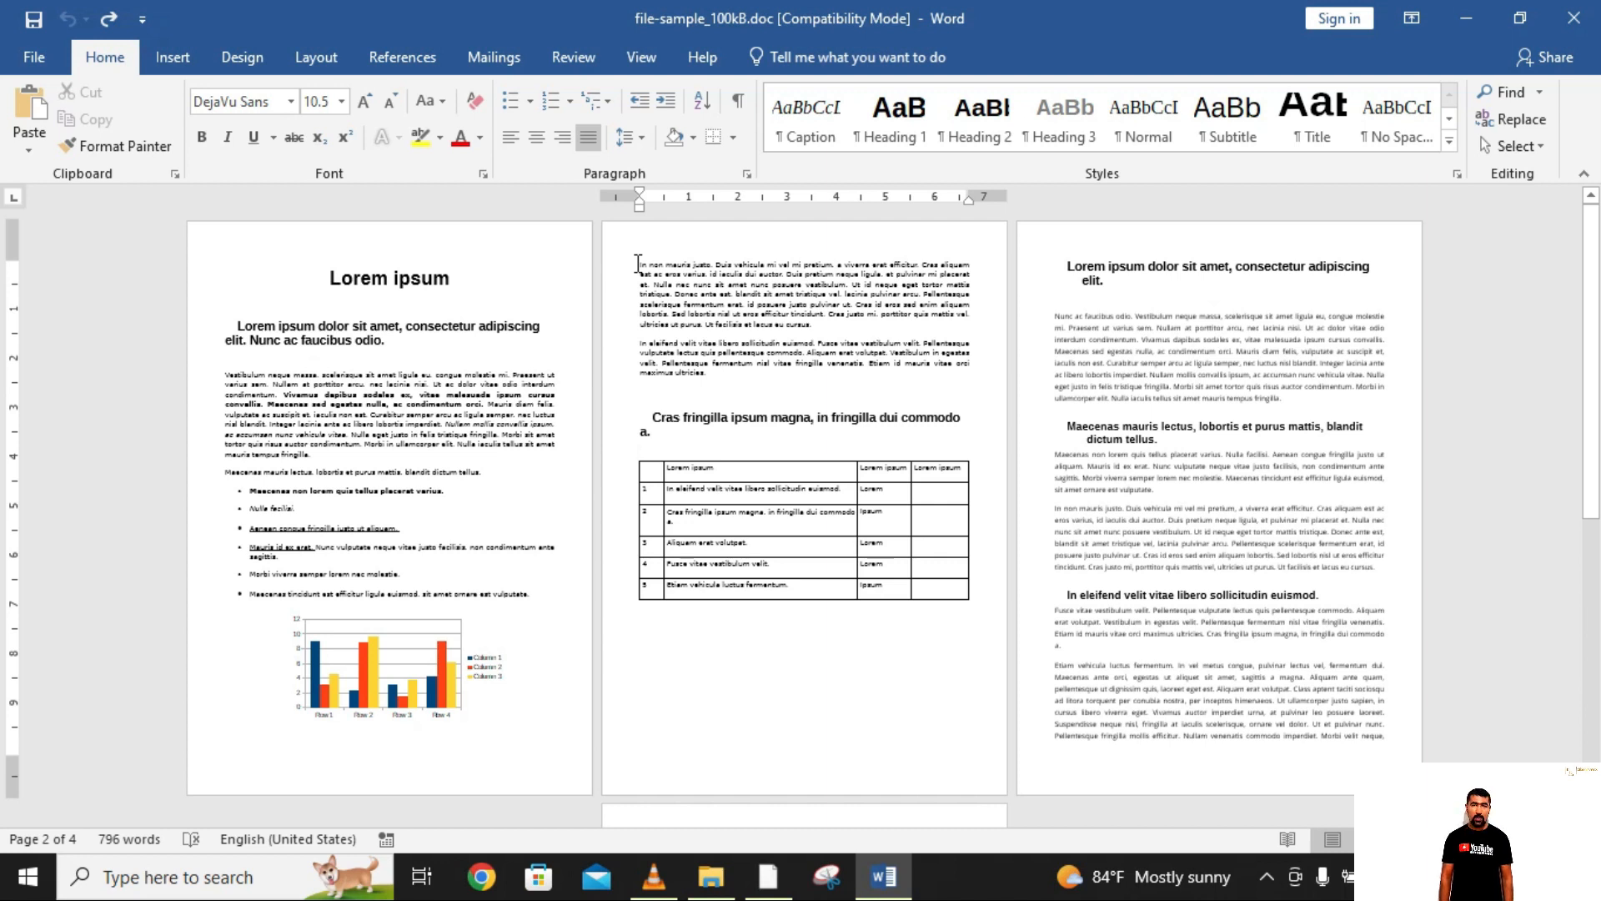
Step: Show the paragraph marks and other hidden formatting symbols throughout the document
{"action": "left_click", "coordinate": [637, 264]}
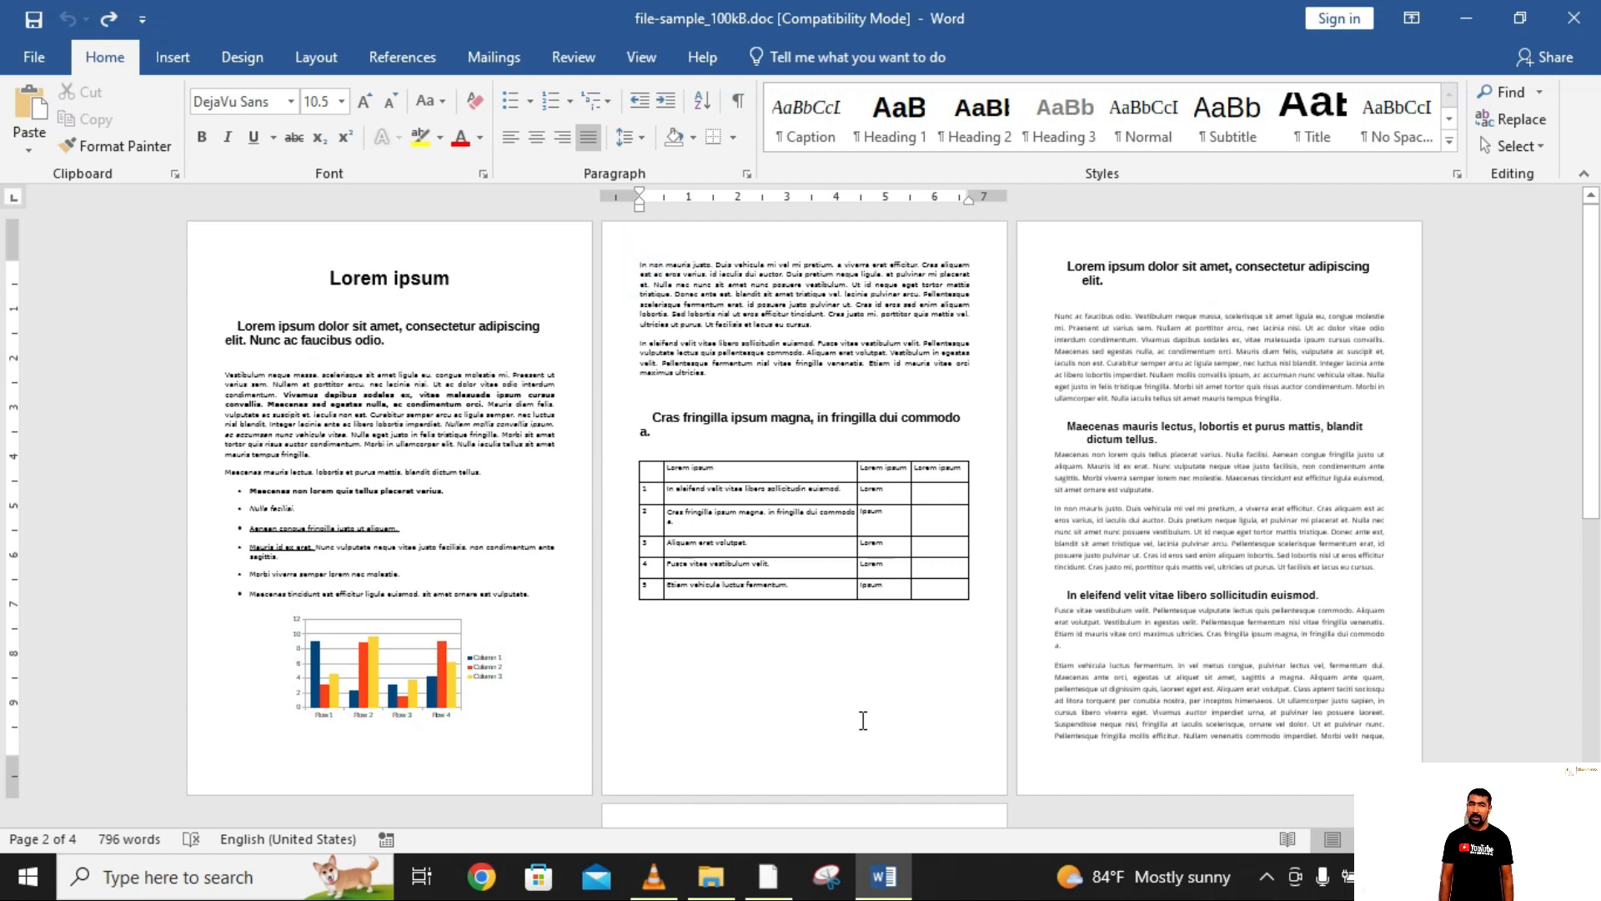
{"action": "left_click", "coordinate": [737, 110]}
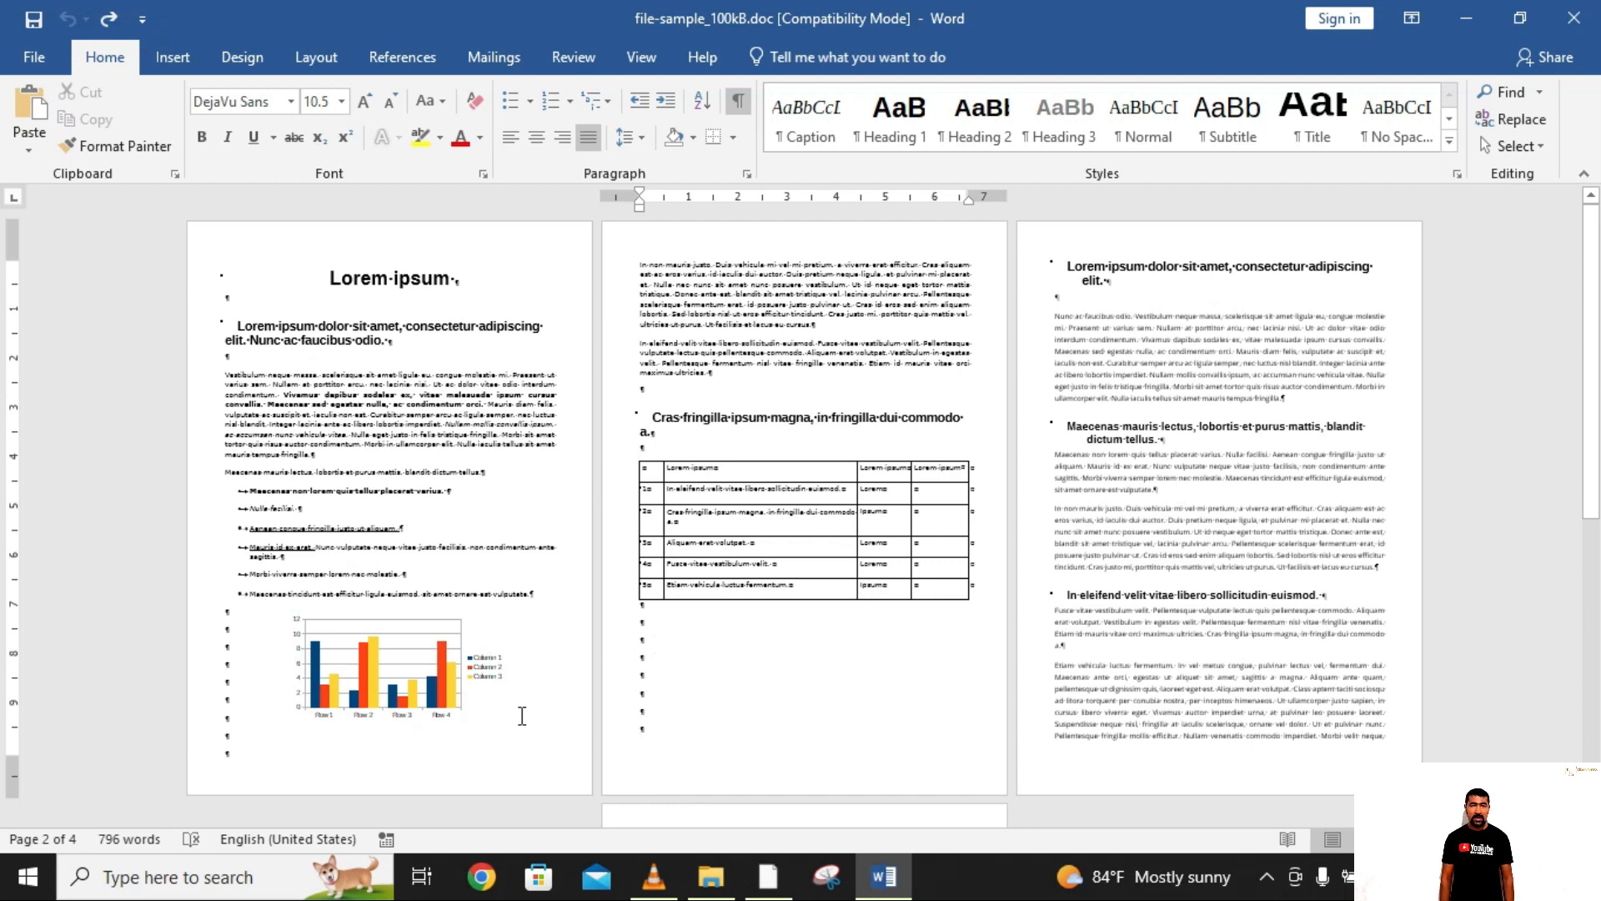
{"action": "scroll", "coordinate": [522, 715], "scroll_direction": "down", "scroll_amount": 1}
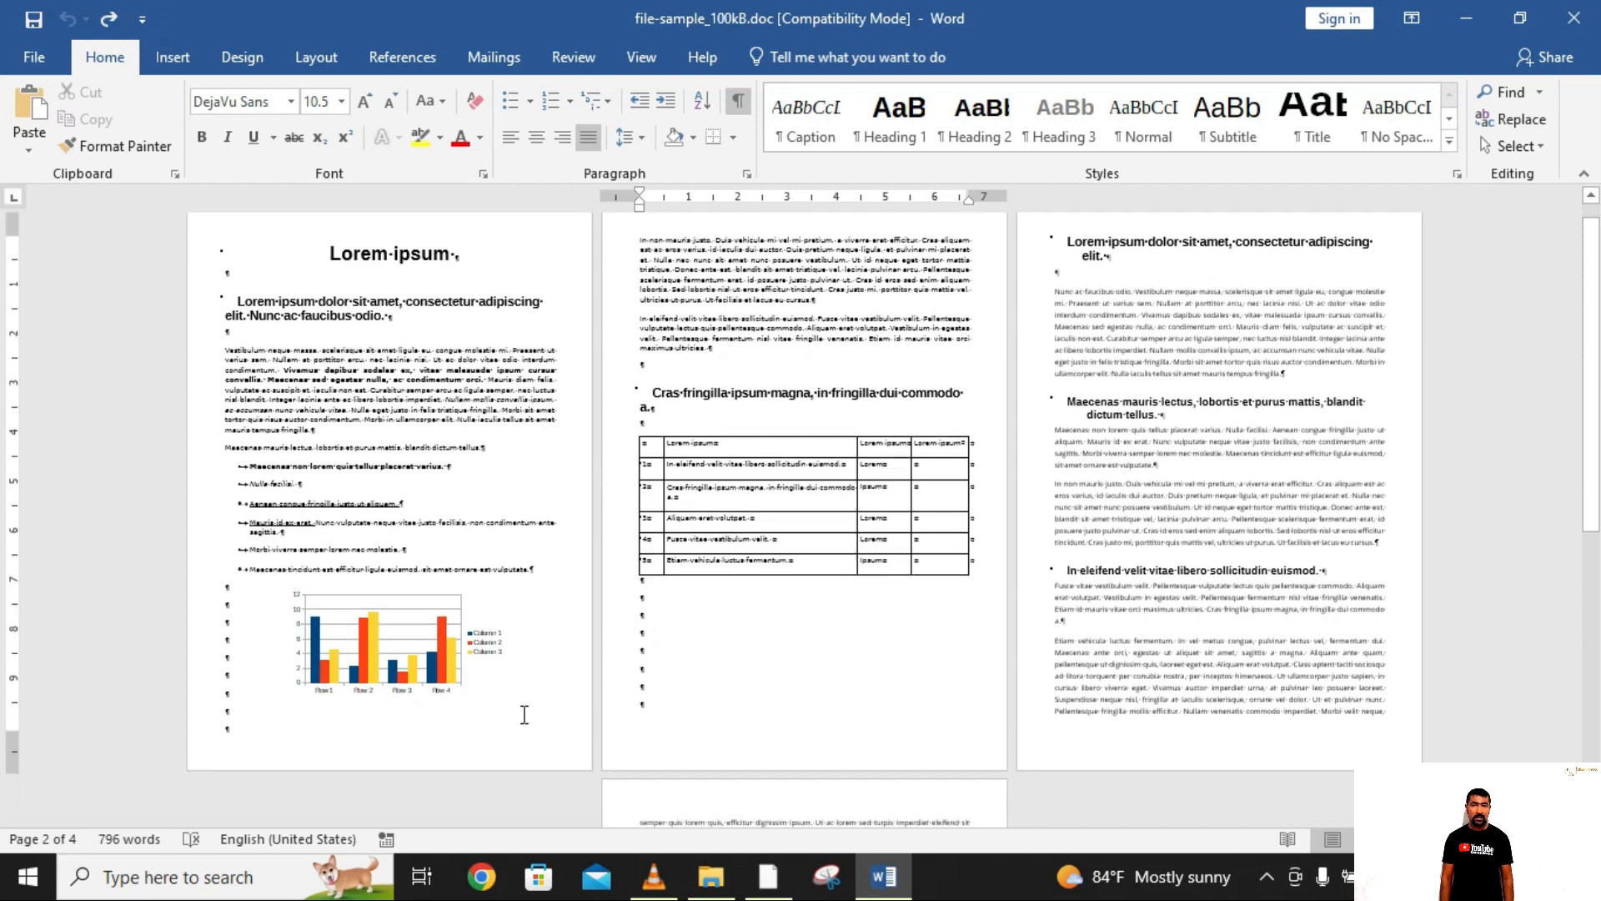
Step: Insert a Next Page section break at the last empty paragraph of page 1, below the chart
{"action": "left_click", "coordinate": [330, 741]}
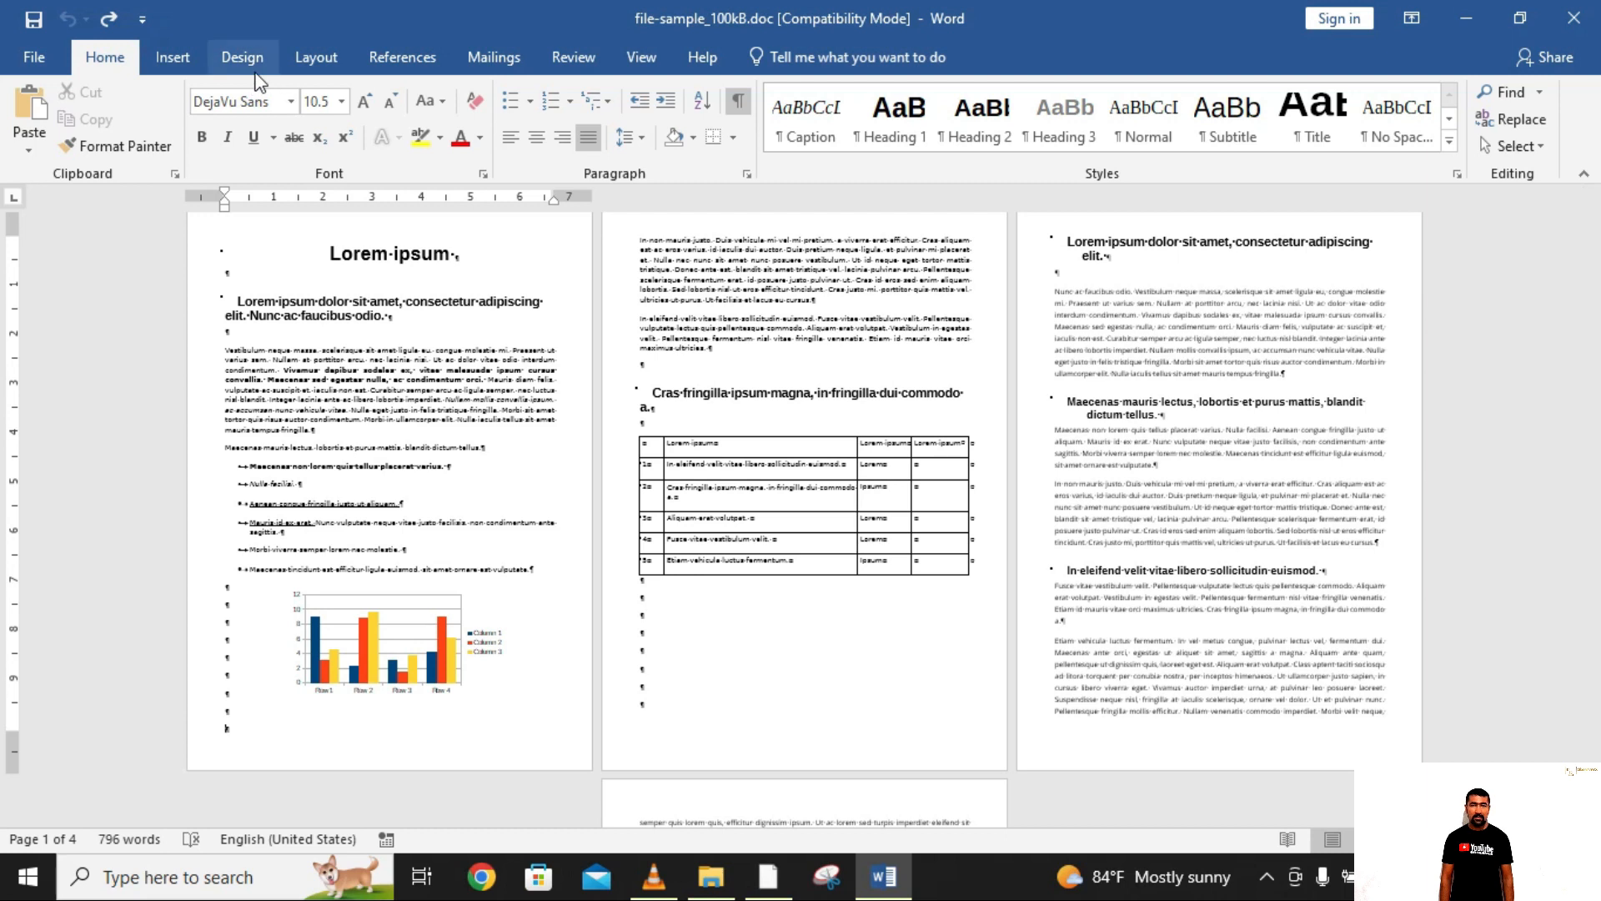
{"action": "left_click", "coordinate": [313, 59]}
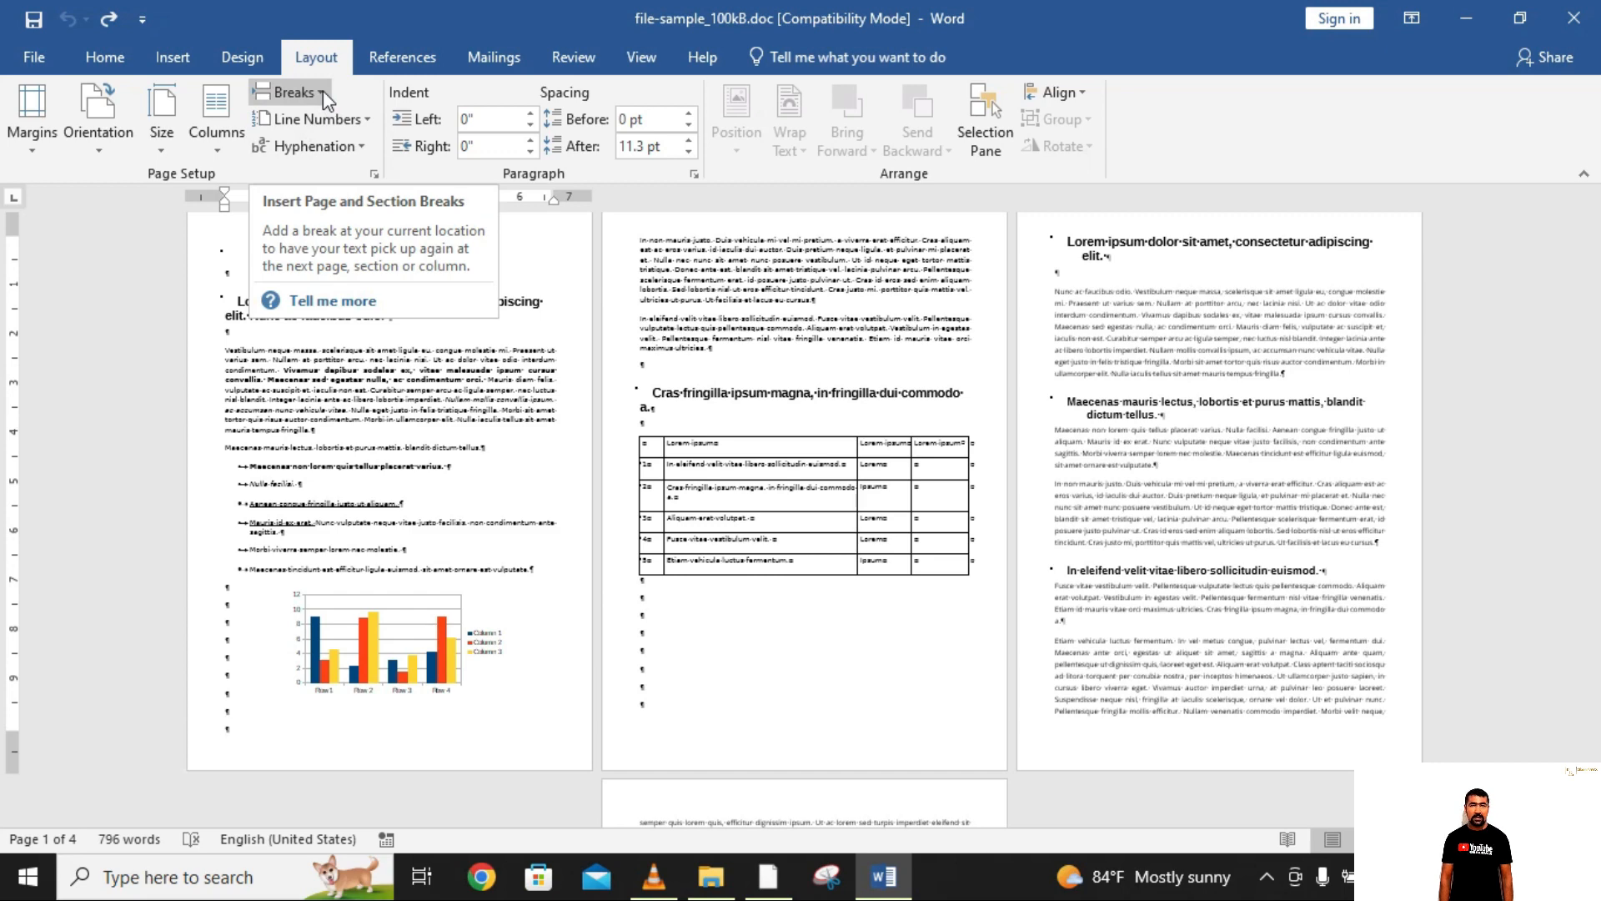
{"action": "left_click", "coordinate": [323, 92]}
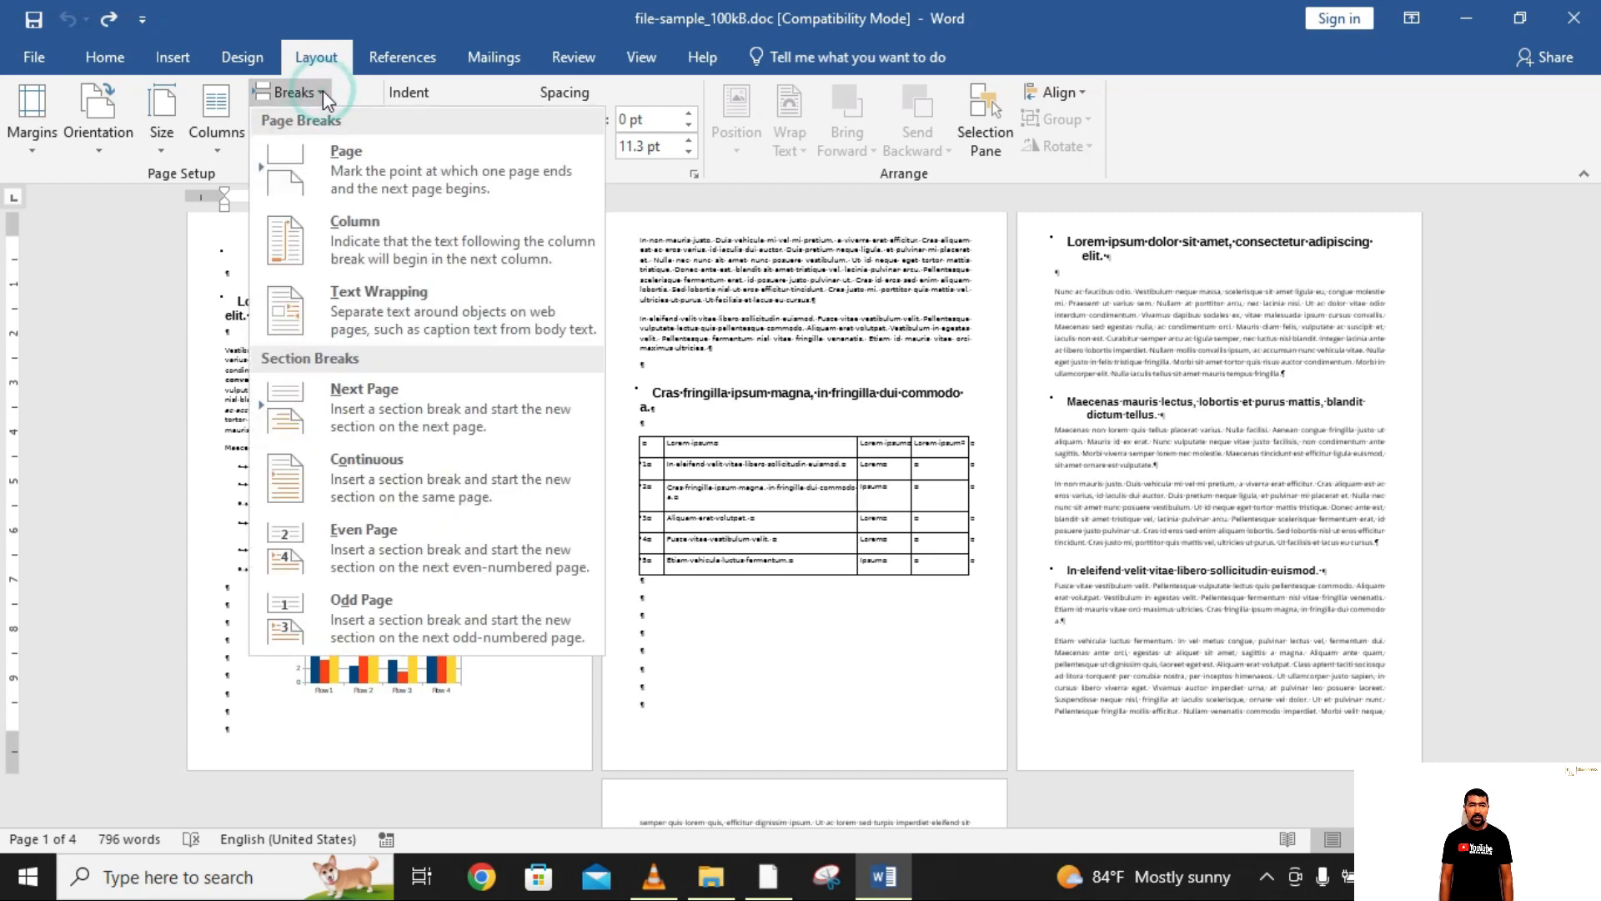
{"action": "left_click", "coordinate": [417, 399]}
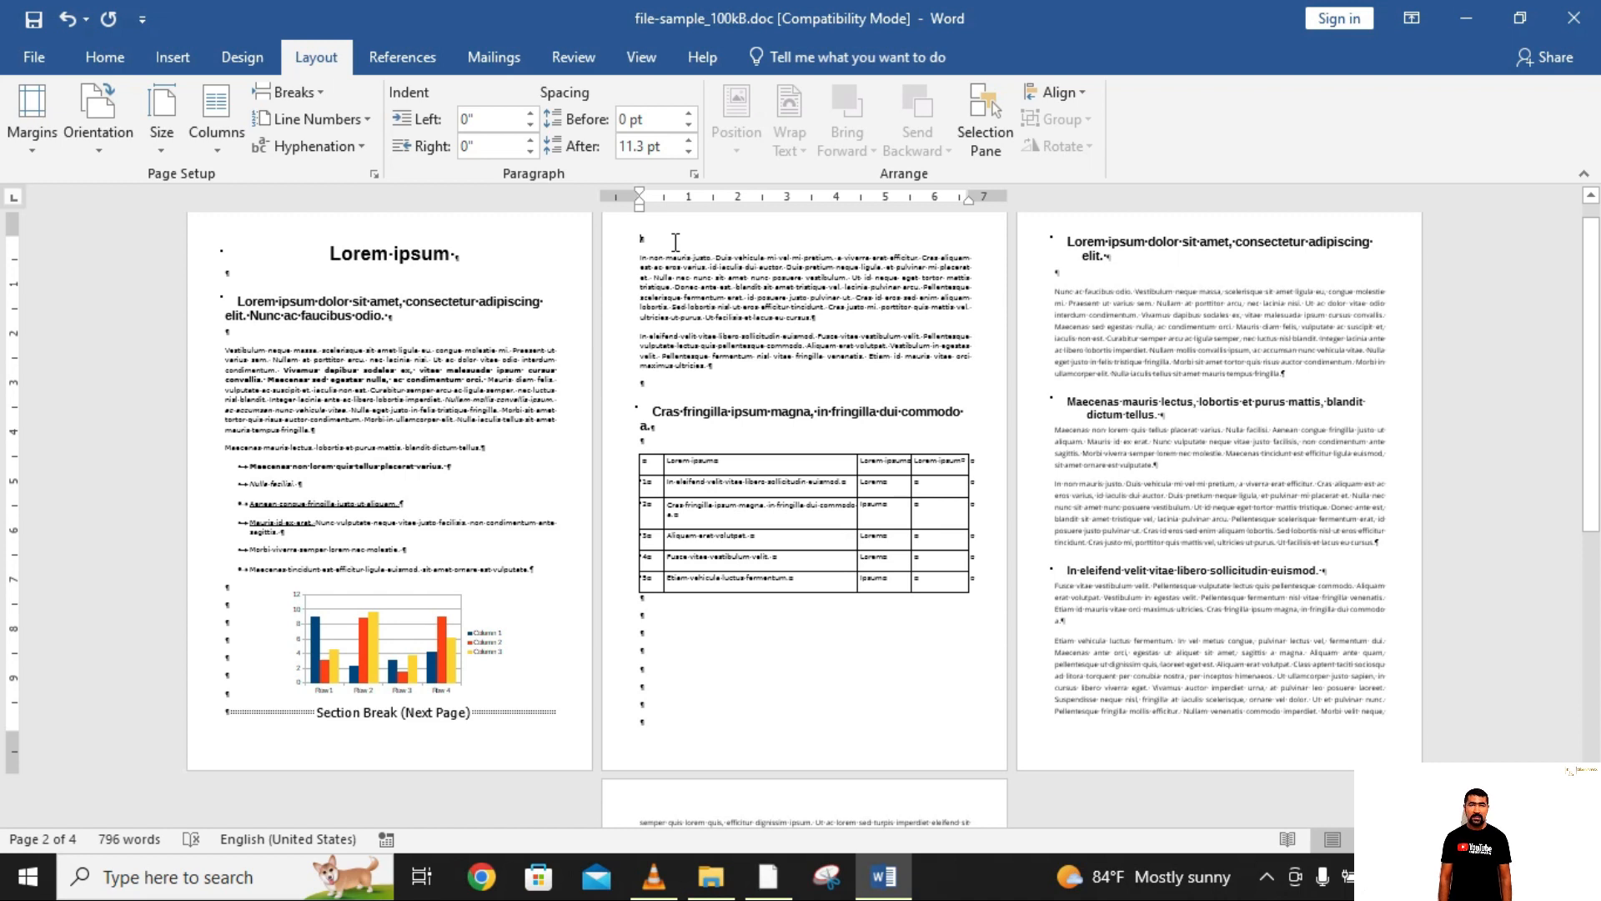
Step: Insert a Next Page section break at the last empty paragraph of page 2, below the table
{"action": "left_click", "coordinate": [724, 727]}
{"action": "left_click", "coordinate": [294, 92]}
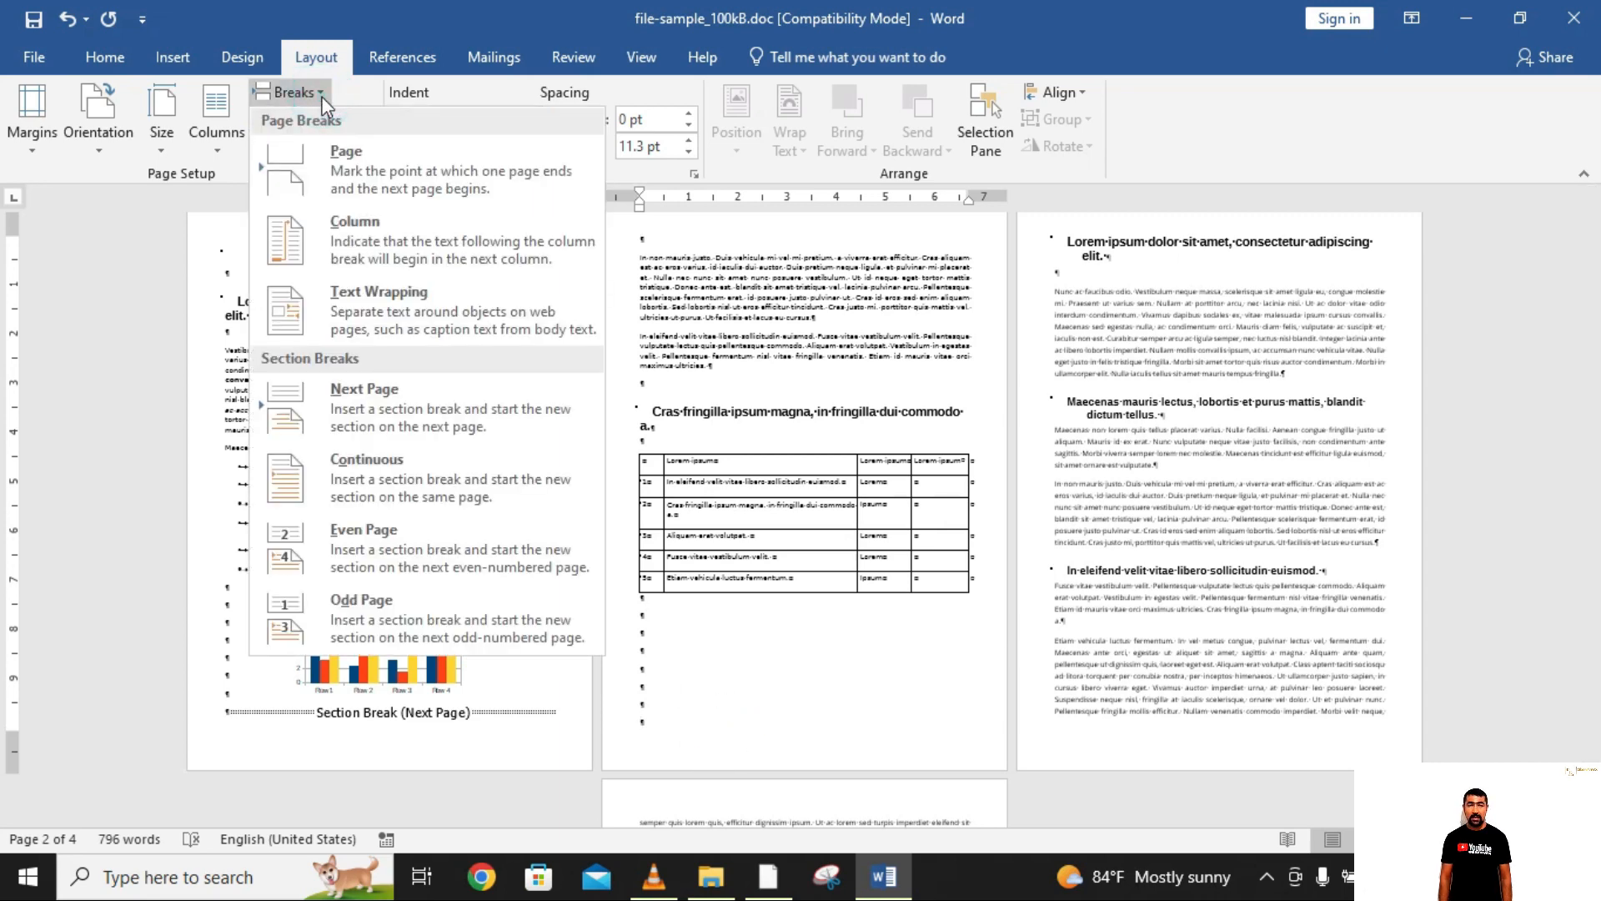
{"action": "left_click", "coordinate": [517, 413]}
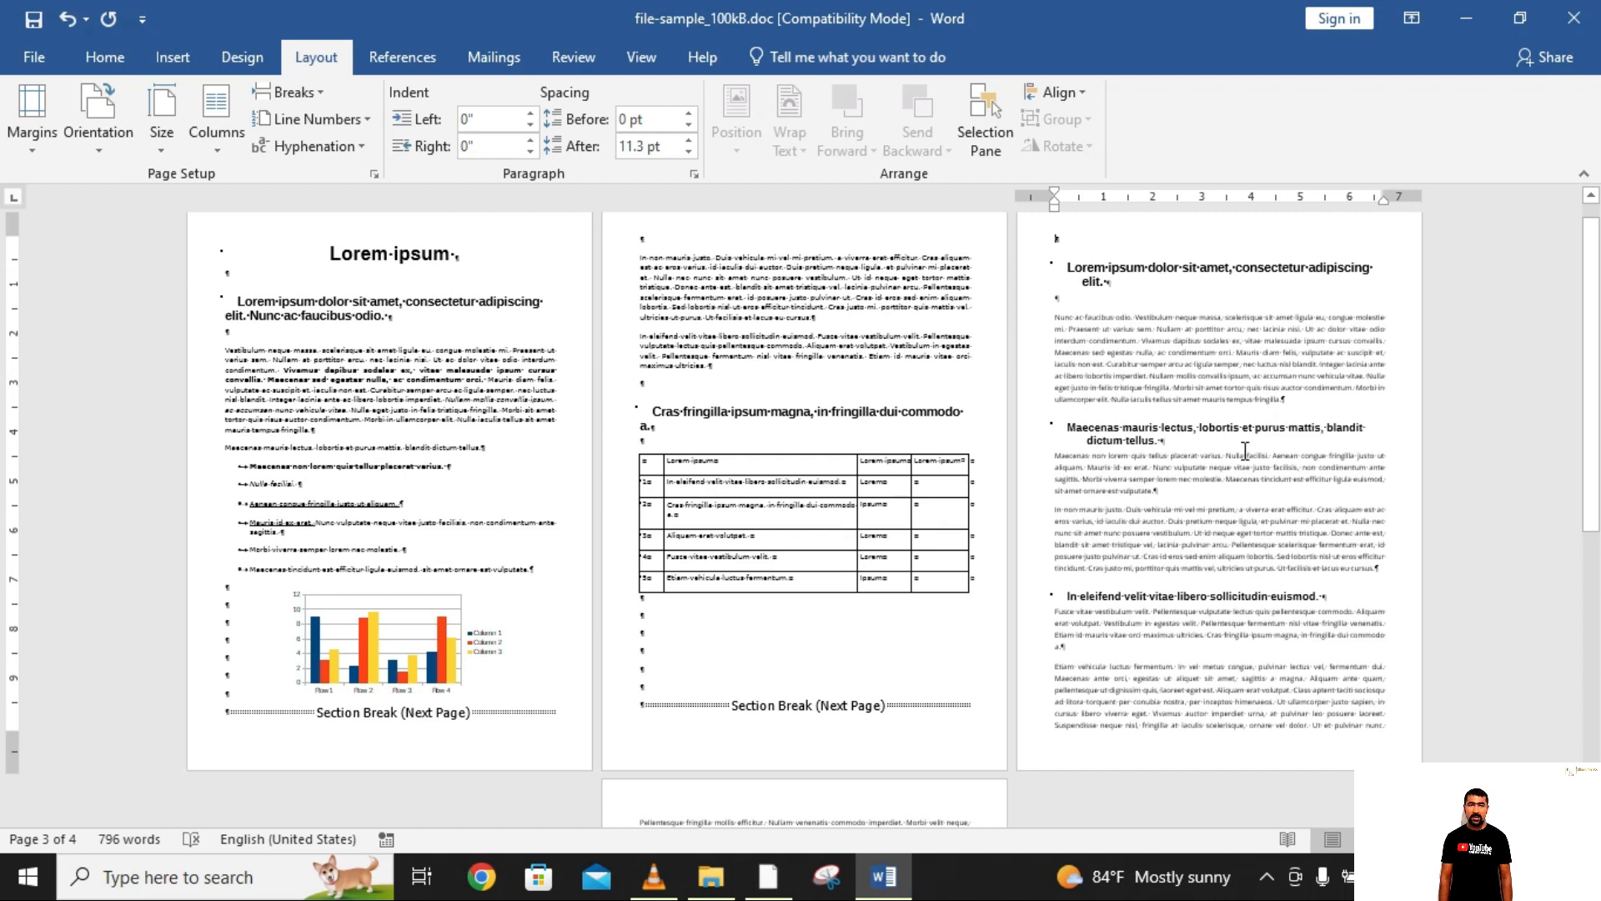
Step: Set the page orientation of the section on page 2 to Landscape
{"action": "left_click", "coordinate": [745, 245]}
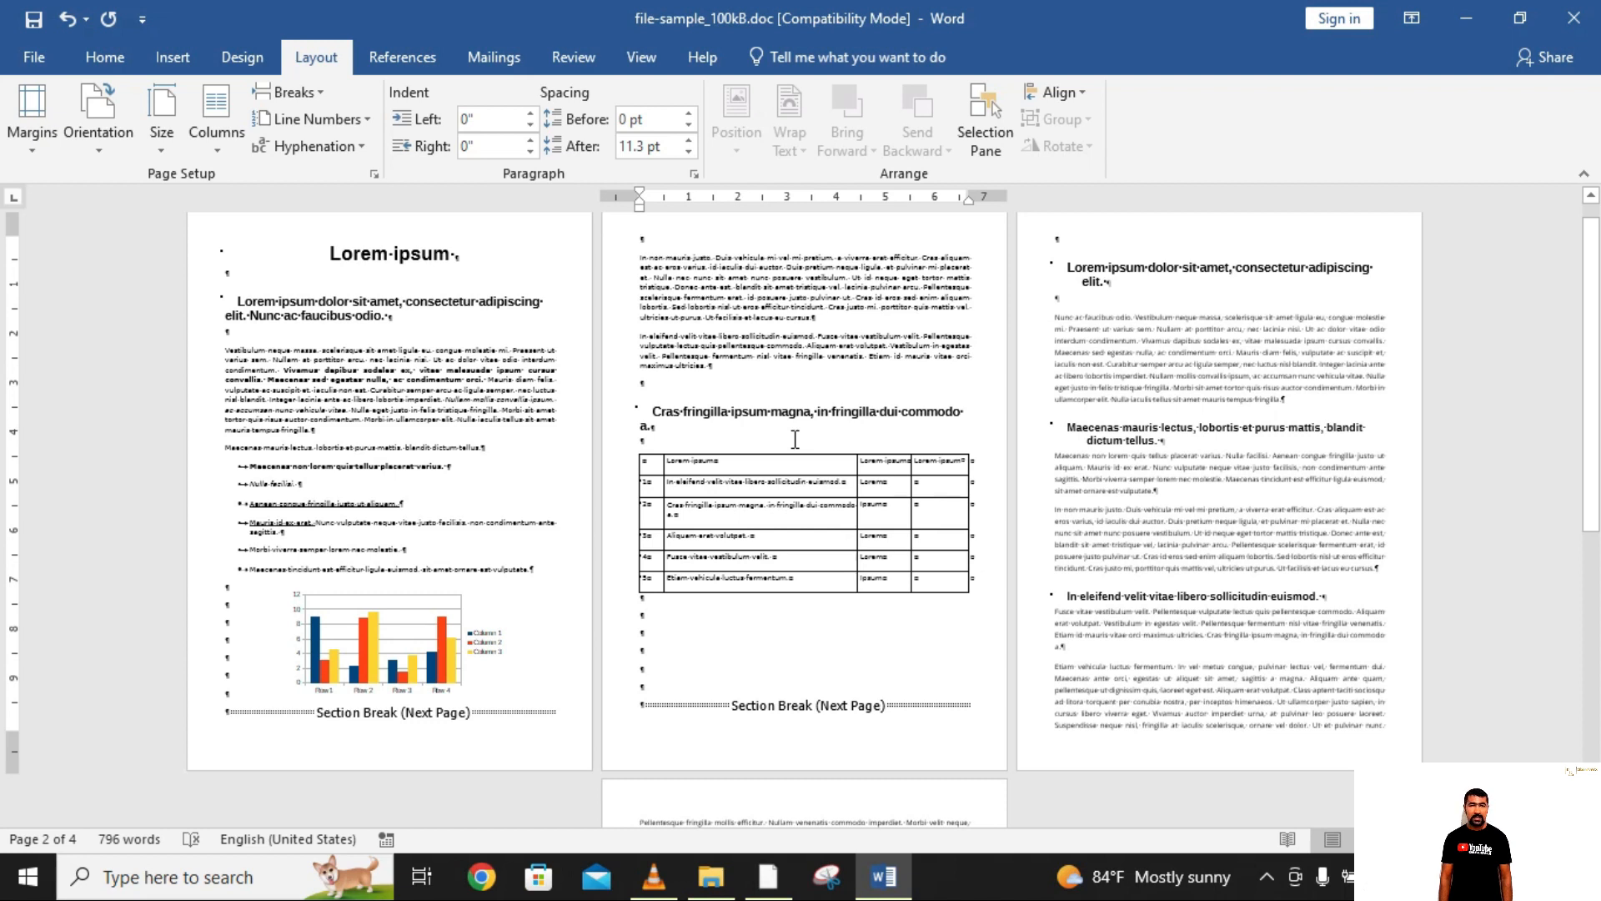
{"action": "left_click", "coordinate": [100, 149]}
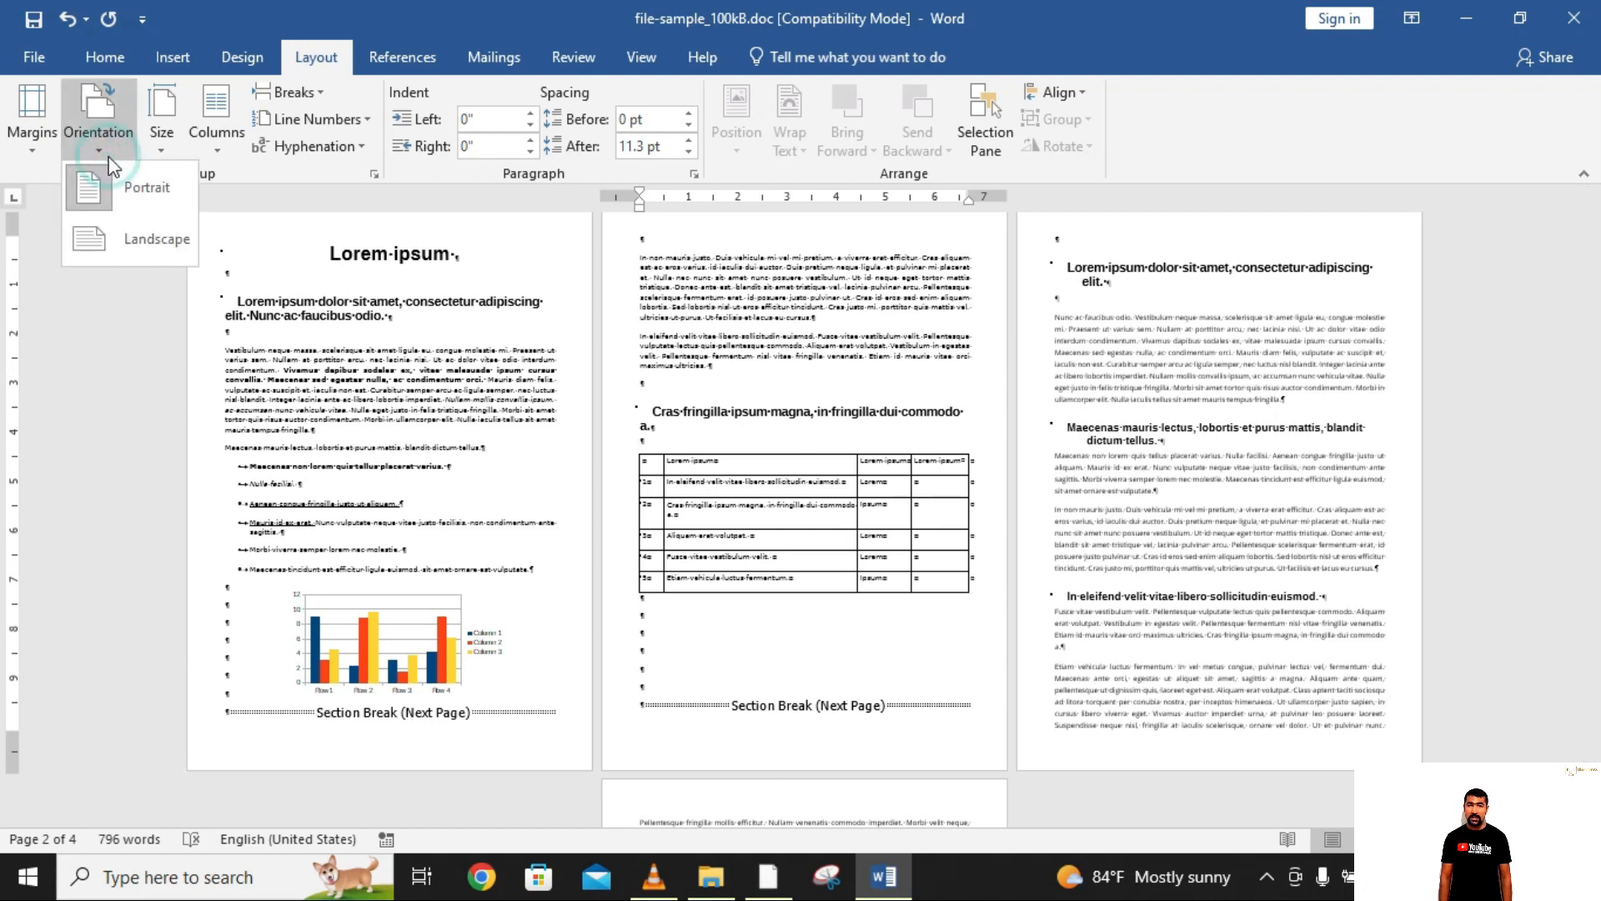
{"action": "left_click", "coordinate": [162, 240]}
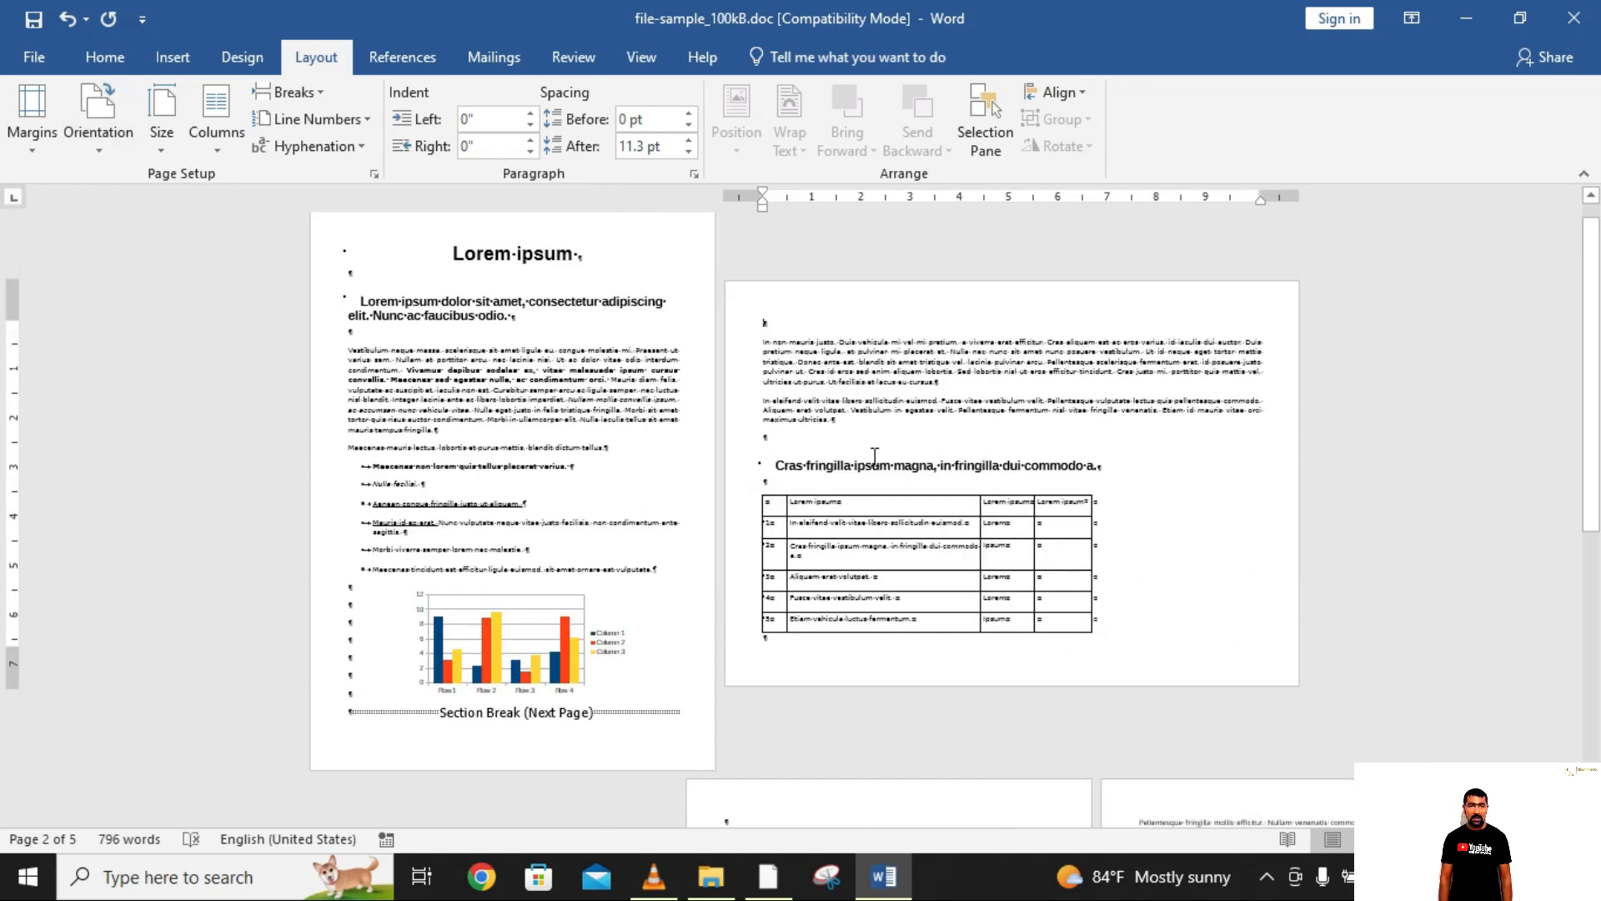
Step: Delete the surplus empty paragraphs below the table so the section break moves up onto the landscape page
{"action": "scroll", "coordinate": [875, 455], "scroll_direction": "down", "scroll_amount": 2}
{"action": "left_click", "coordinate": [905, 477]}
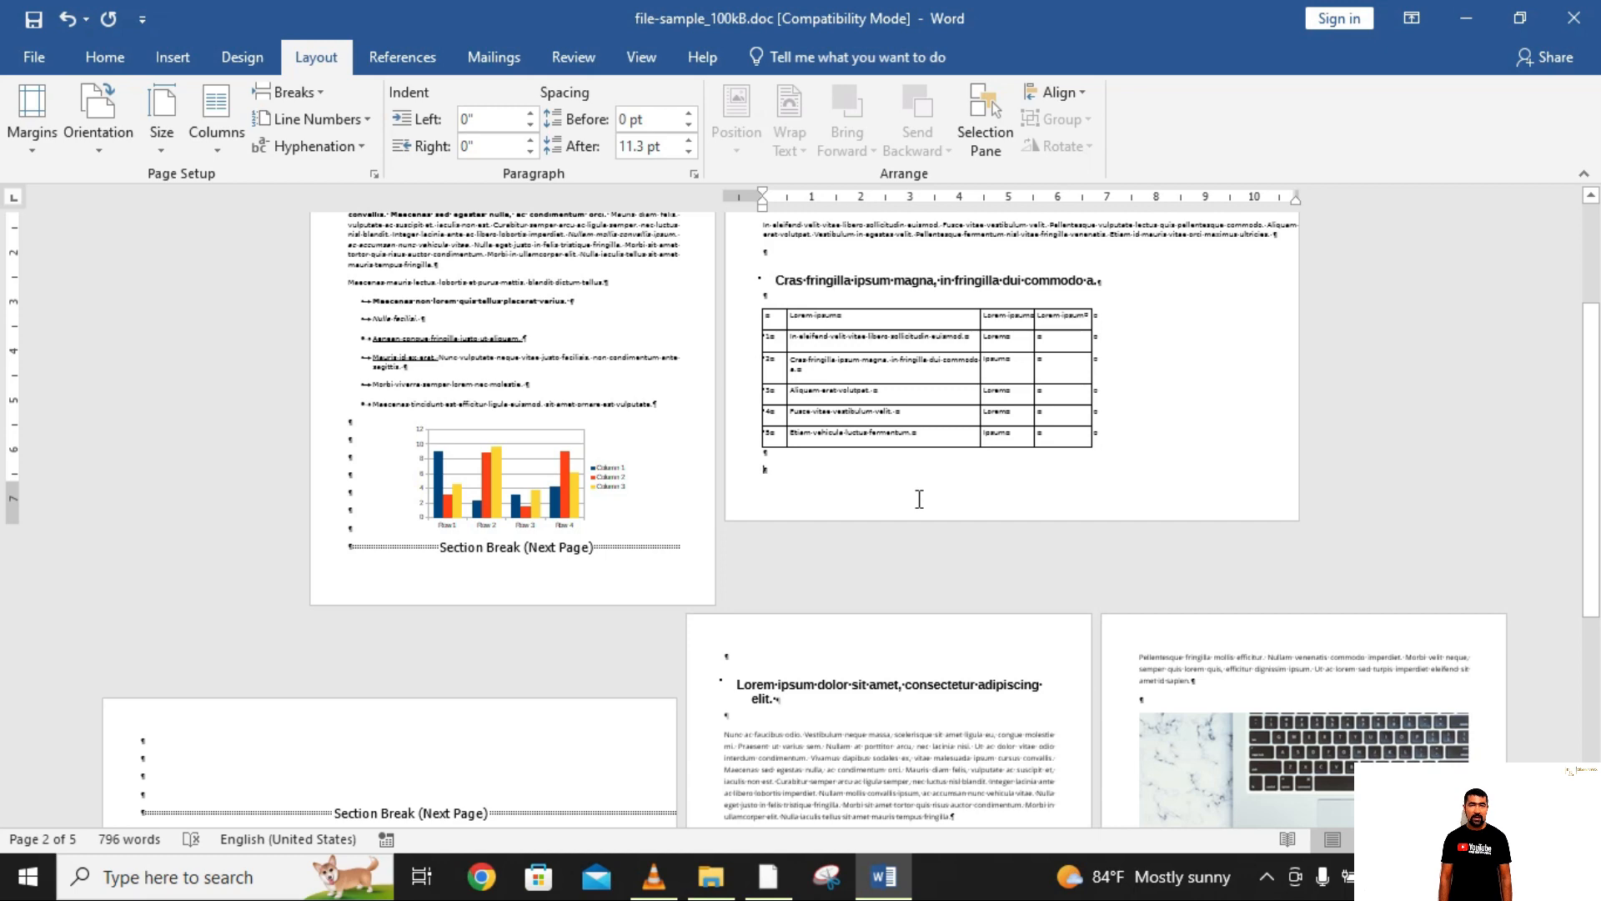
{"action": "key", "text": "Delete"}
{"action": "key", "text": "Delete"}
{"action": "key", "text": "Delete"}
{"action": "key", "text": "Delete"}
{"action": "key", "text": "Delete"}
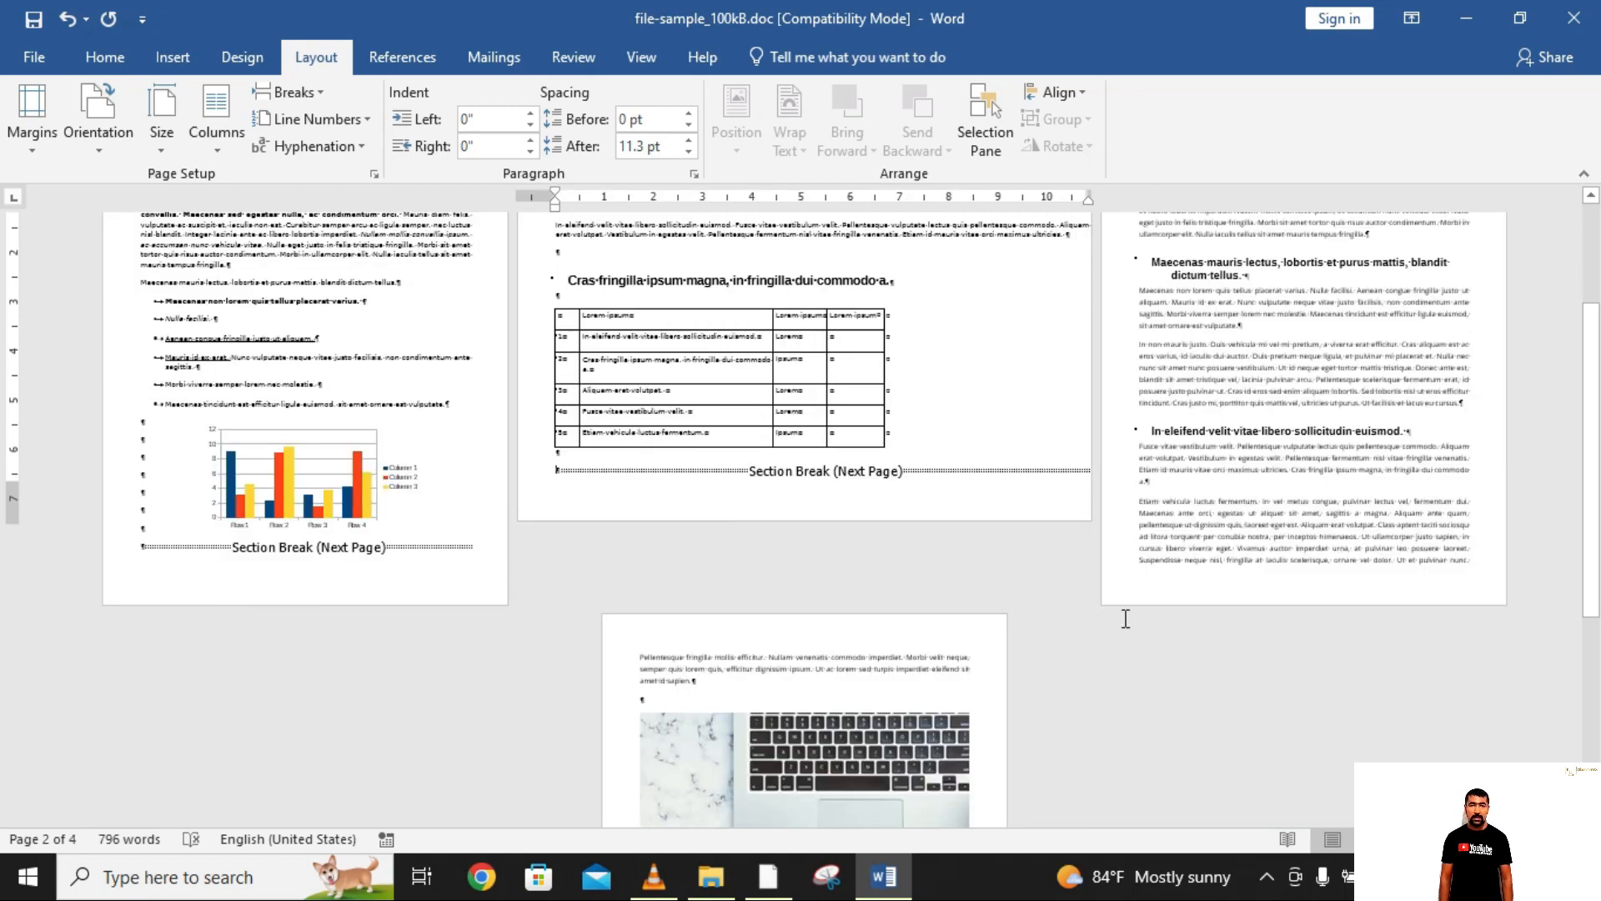
{"action": "scroll", "coordinate": [1125, 618], "scroll_direction": "up", "scroll_amount": 2}
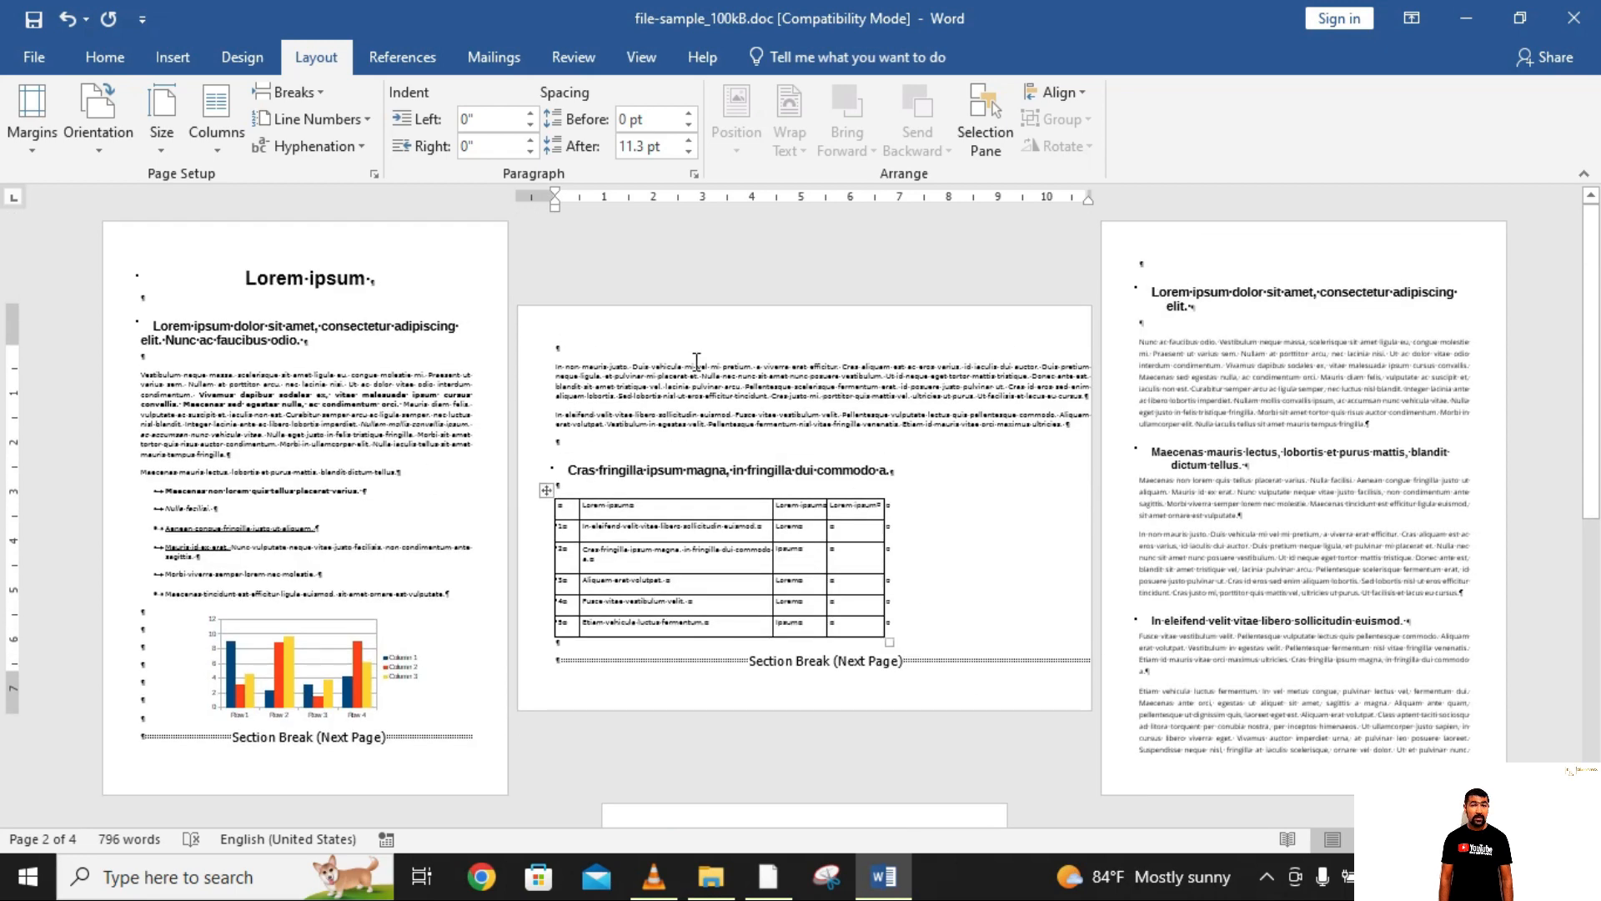